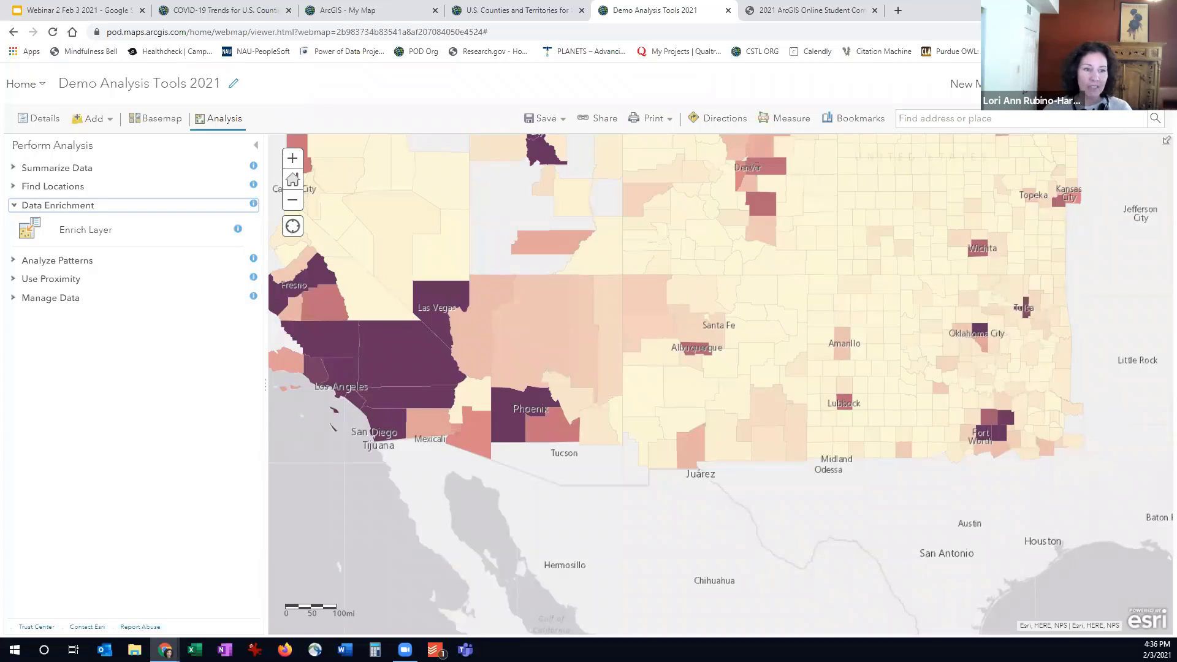
- Open the Enrich Layer tool for analysis and choose Join_COVID_to_USA_Counties_(Generalized) as the layer to enrich
click(257, 149)
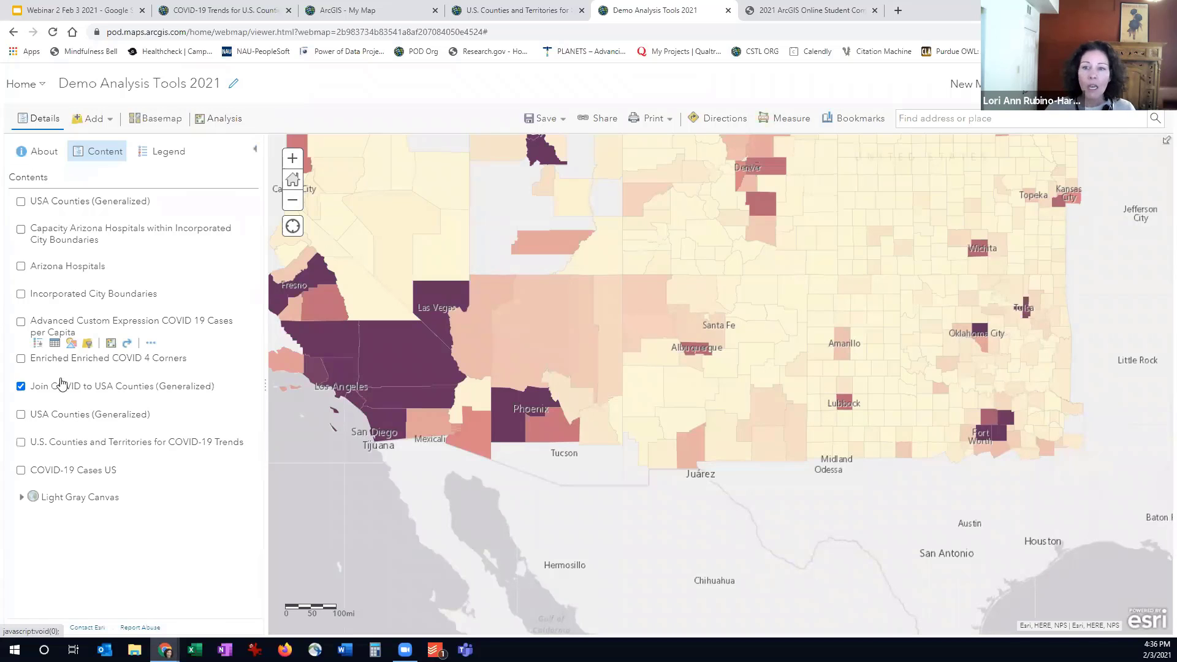
mouse_move(64, 392)
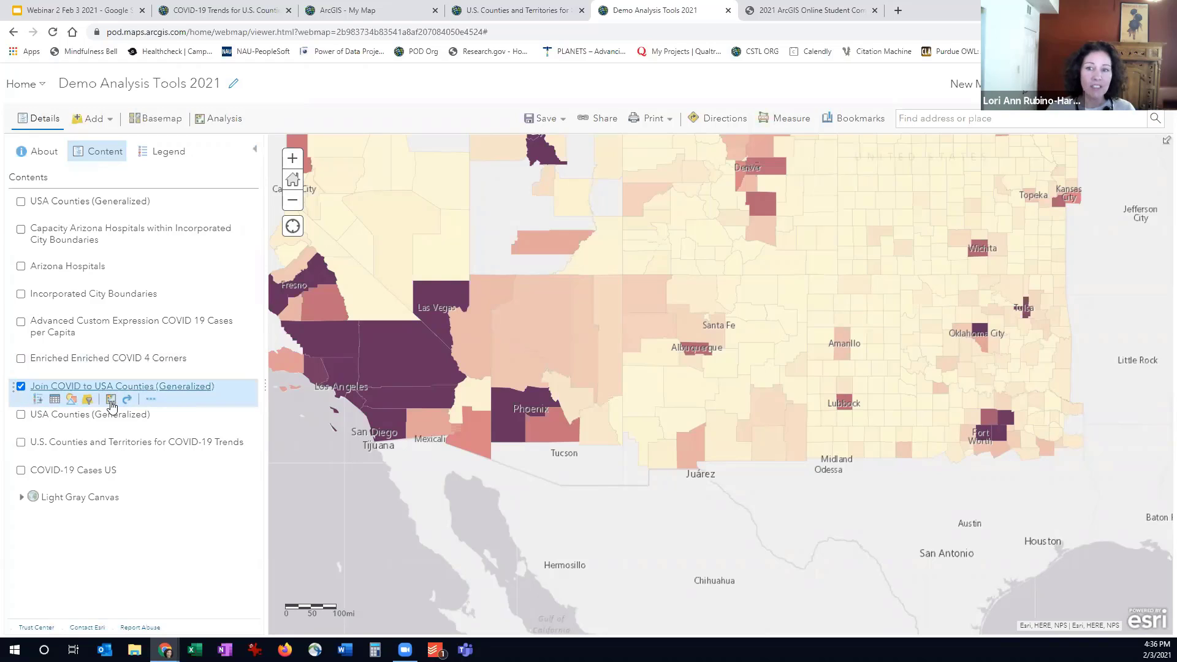
click(216, 131)
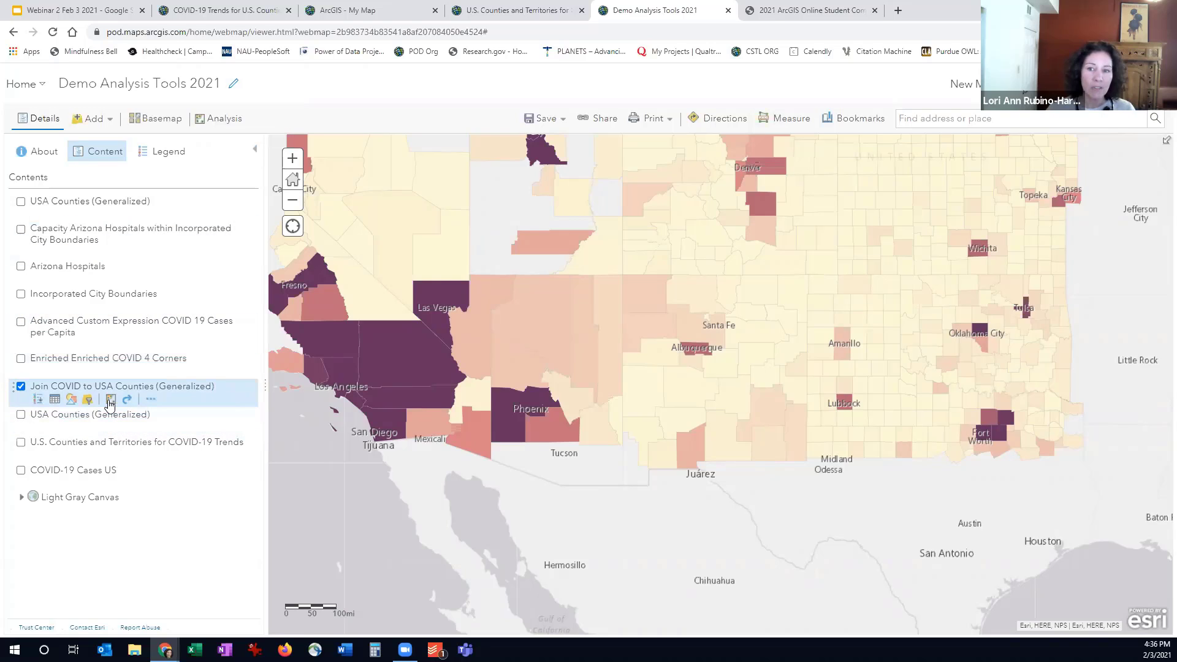
click(110, 401)
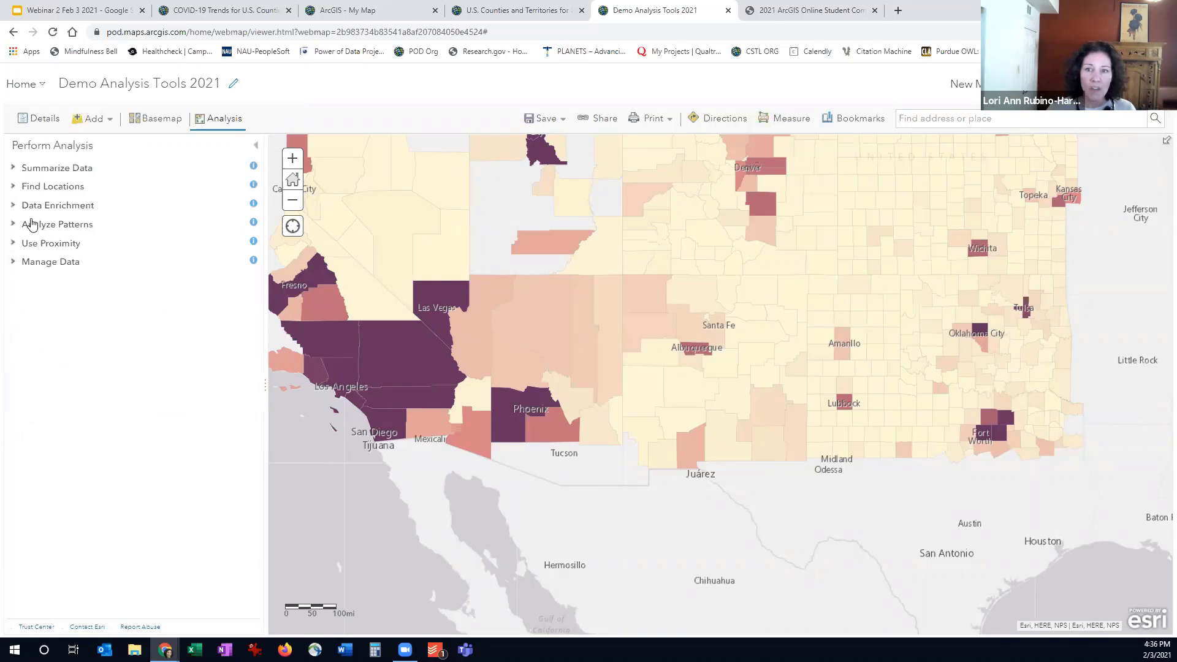
click(20, 208)
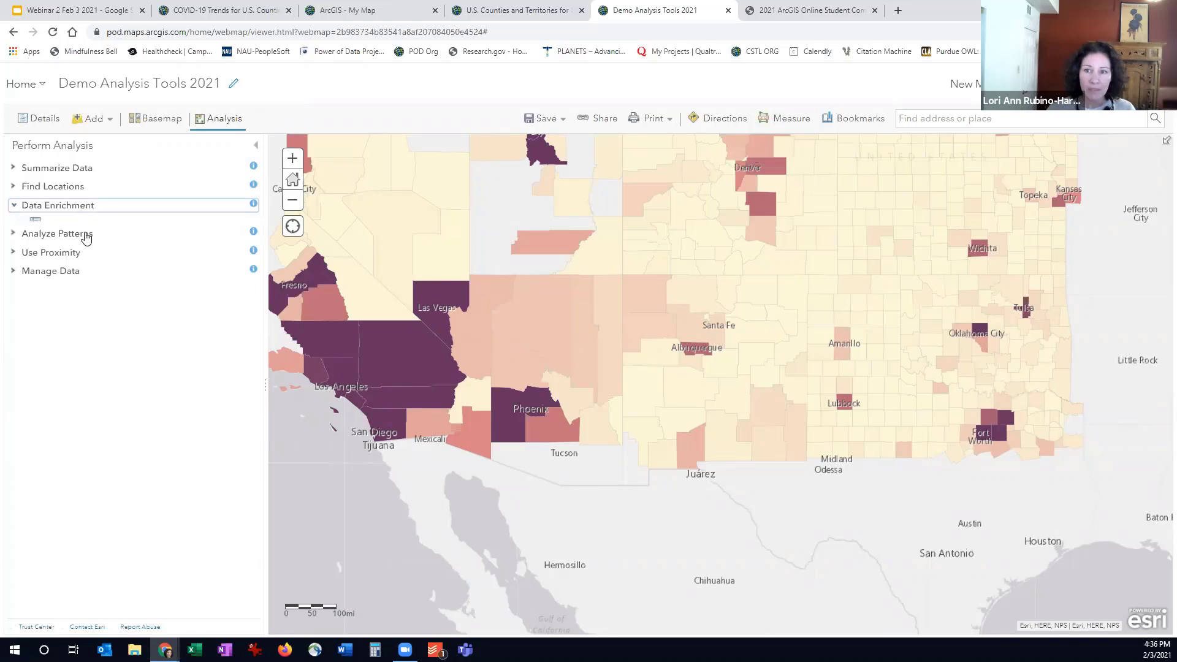
click(86, 233)
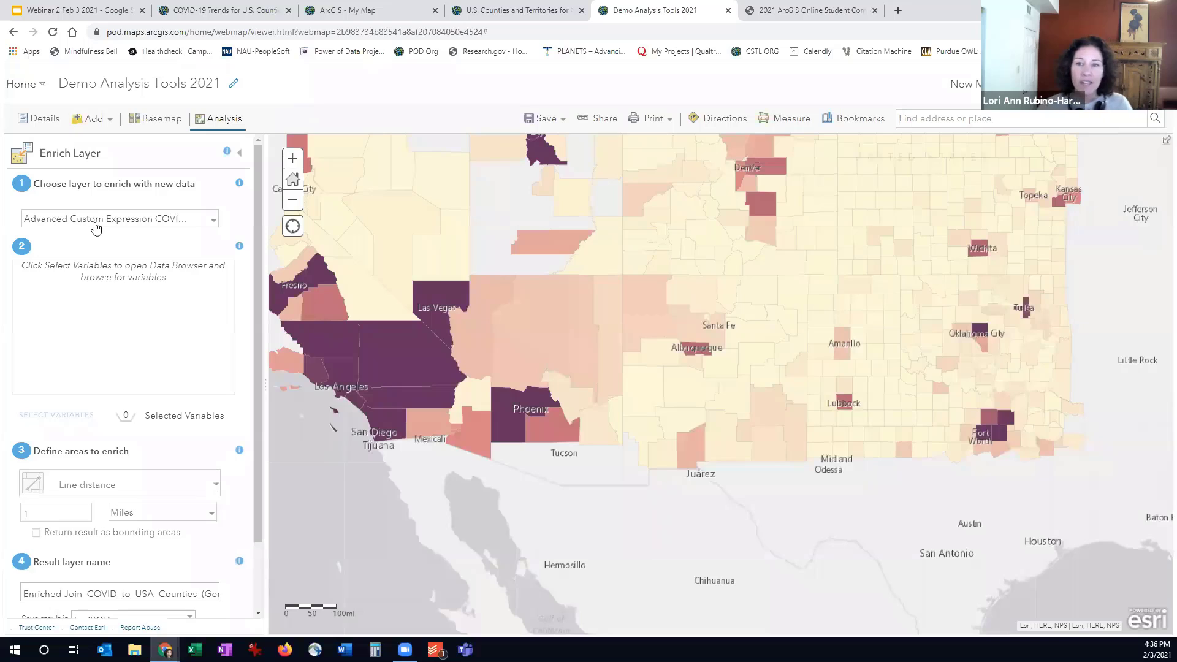
click(96, 227)
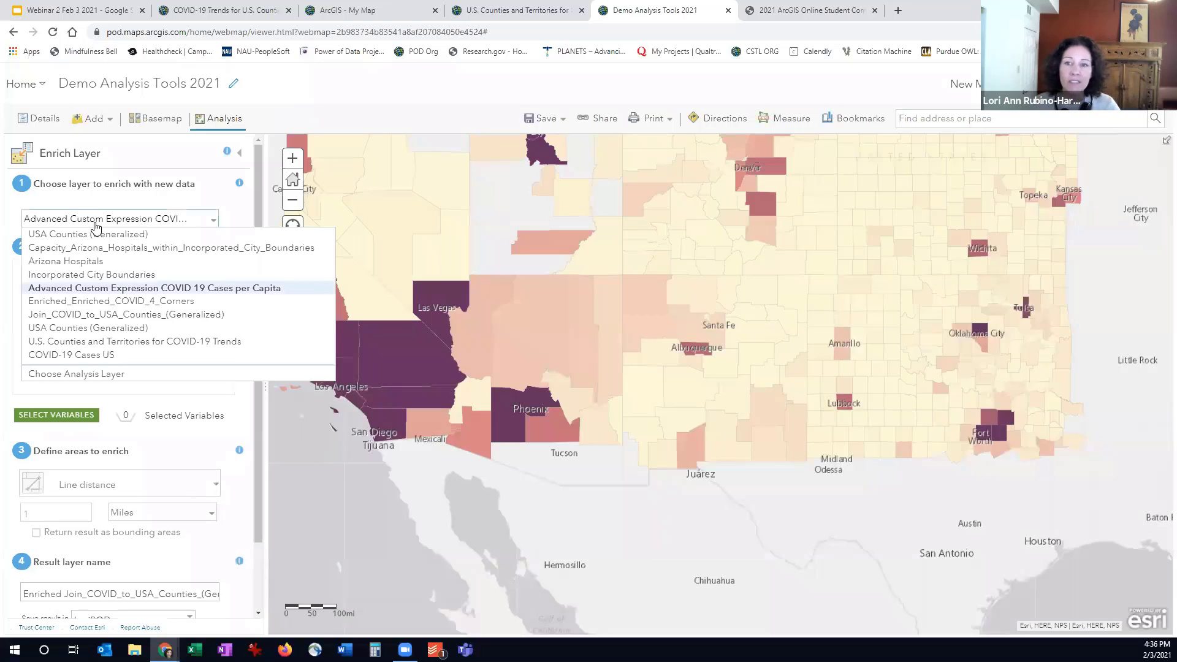
click(116, 315)
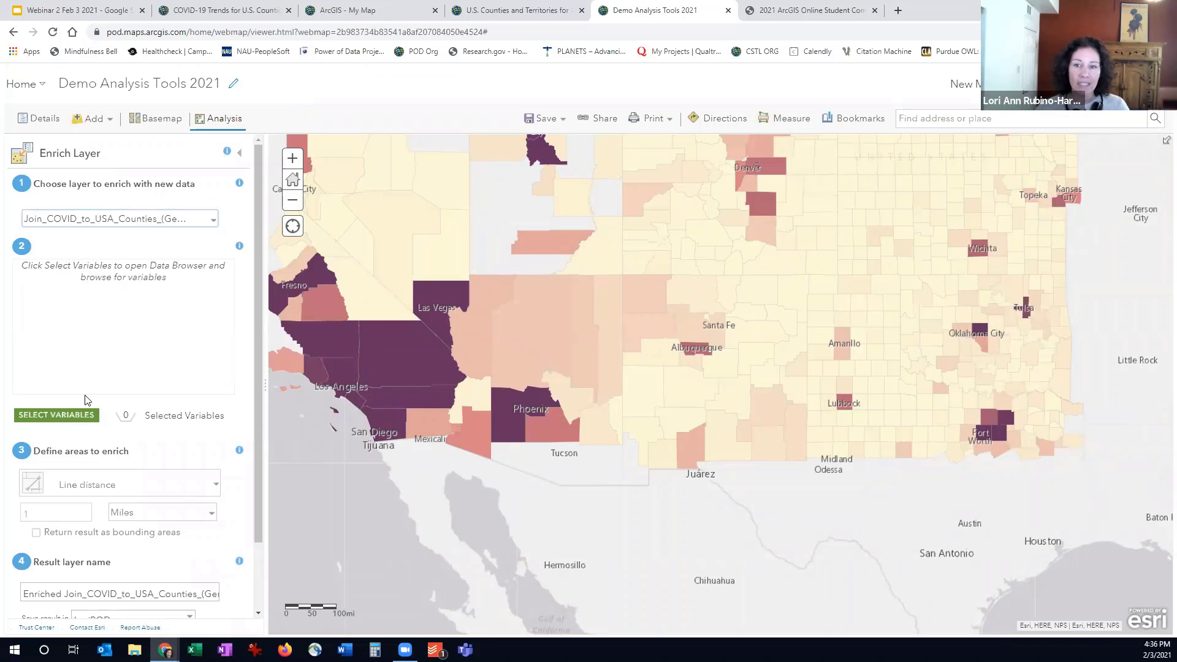
- Browse the available United States data categories for enrichment and view the Food Stamps/SNAP variables under Income
click(71, 420)
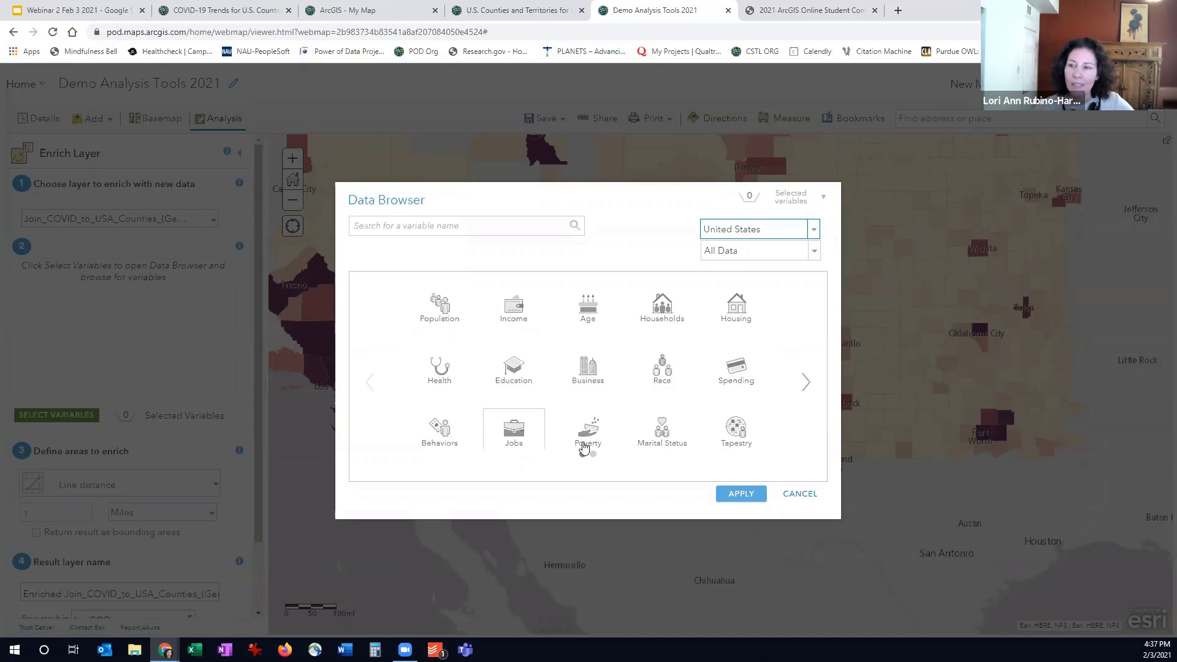
click(806, 385)
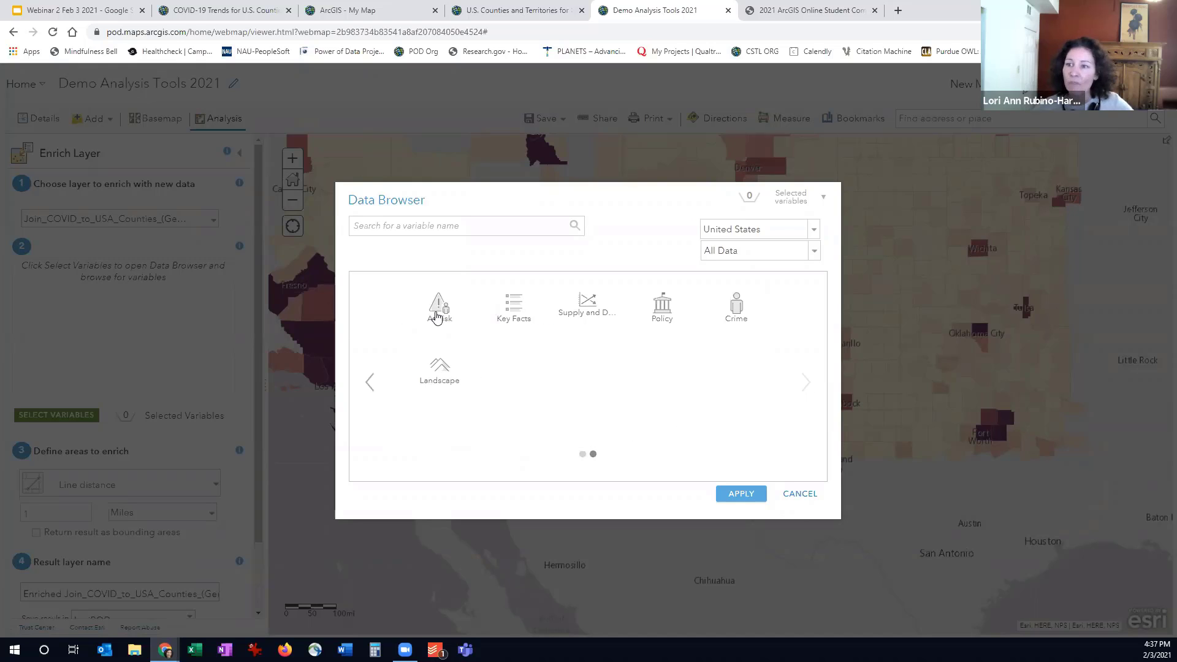
click(373, 384)
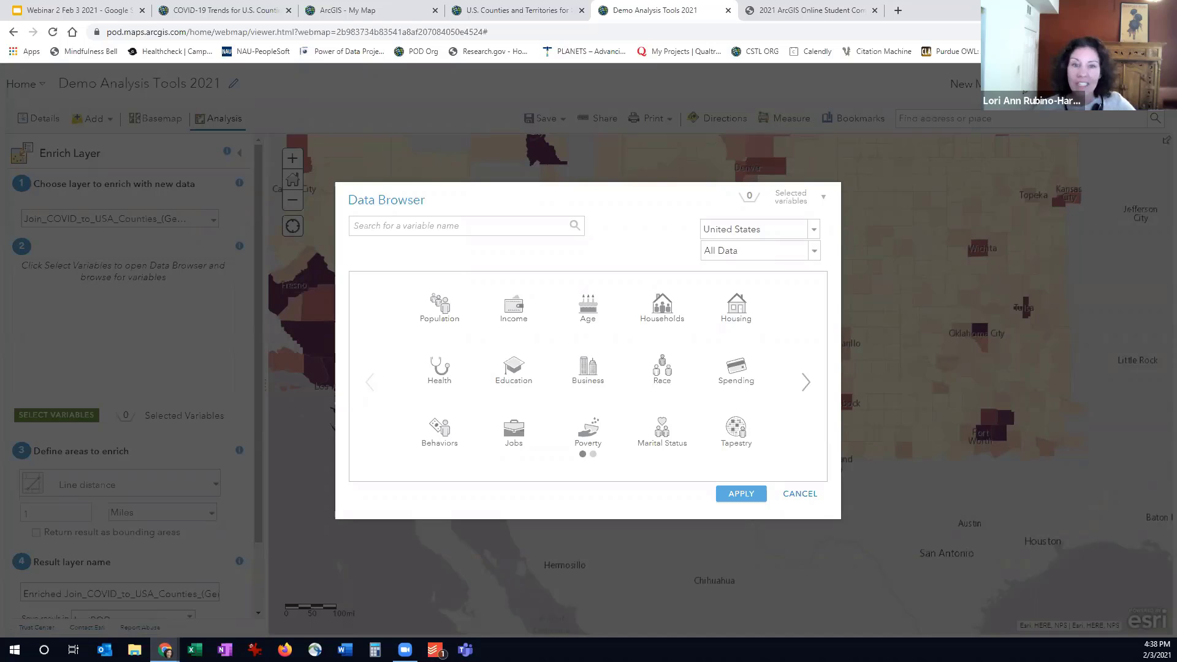
click(514, 323)
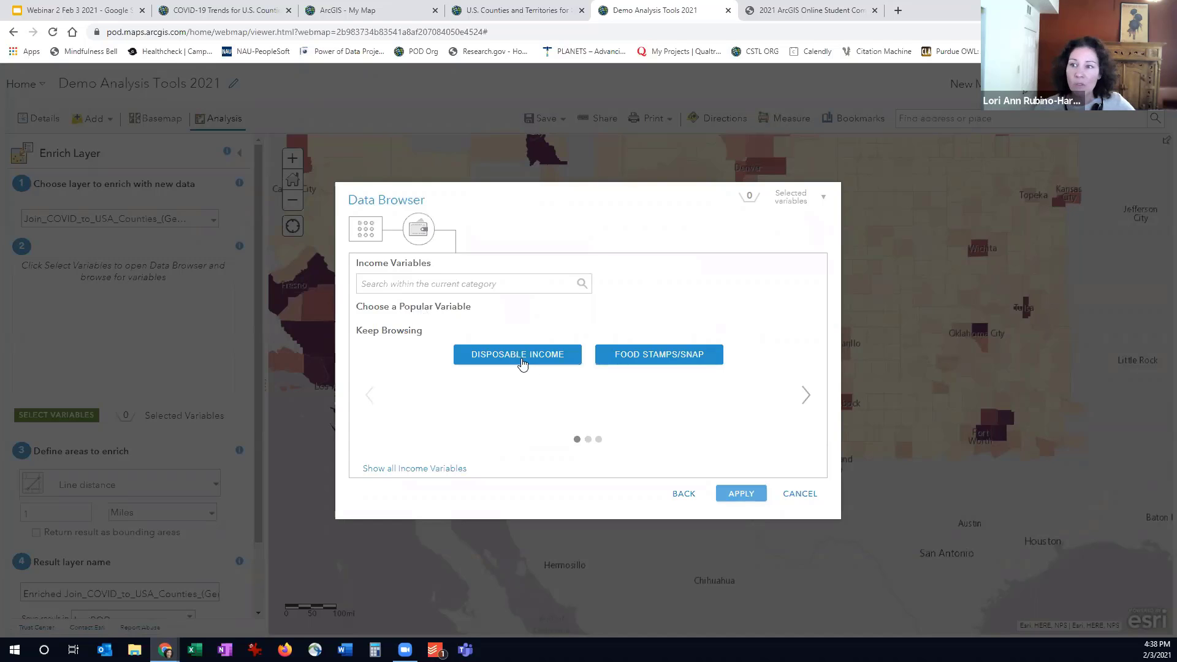
click(653, 354)
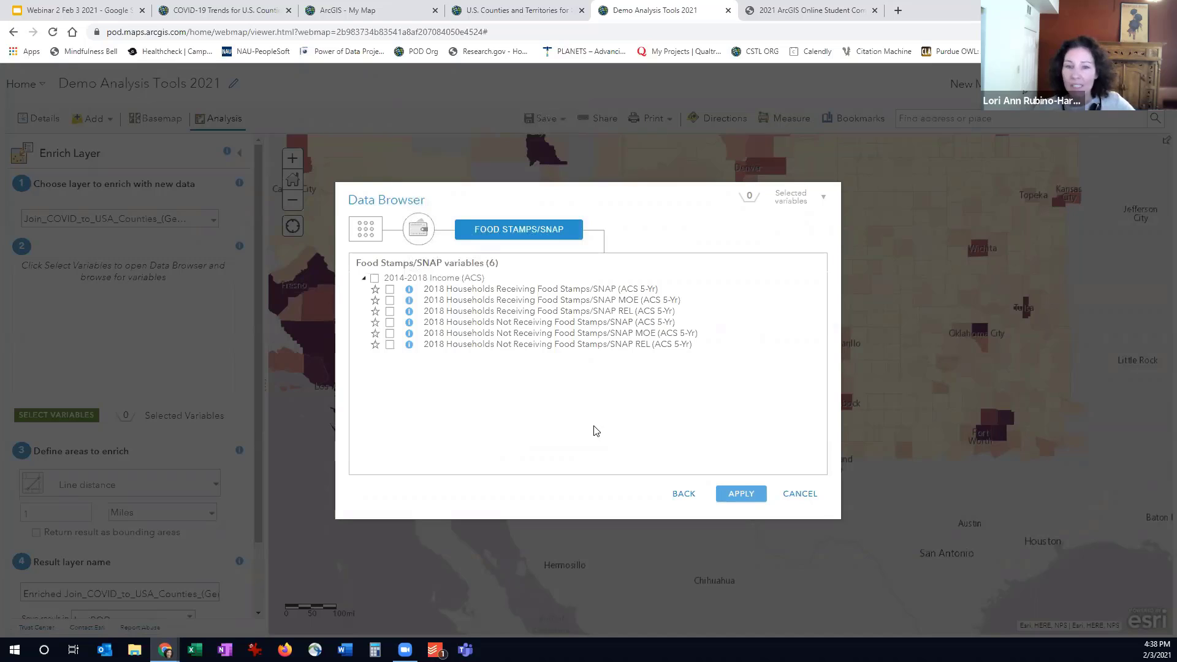
click(683, 496)
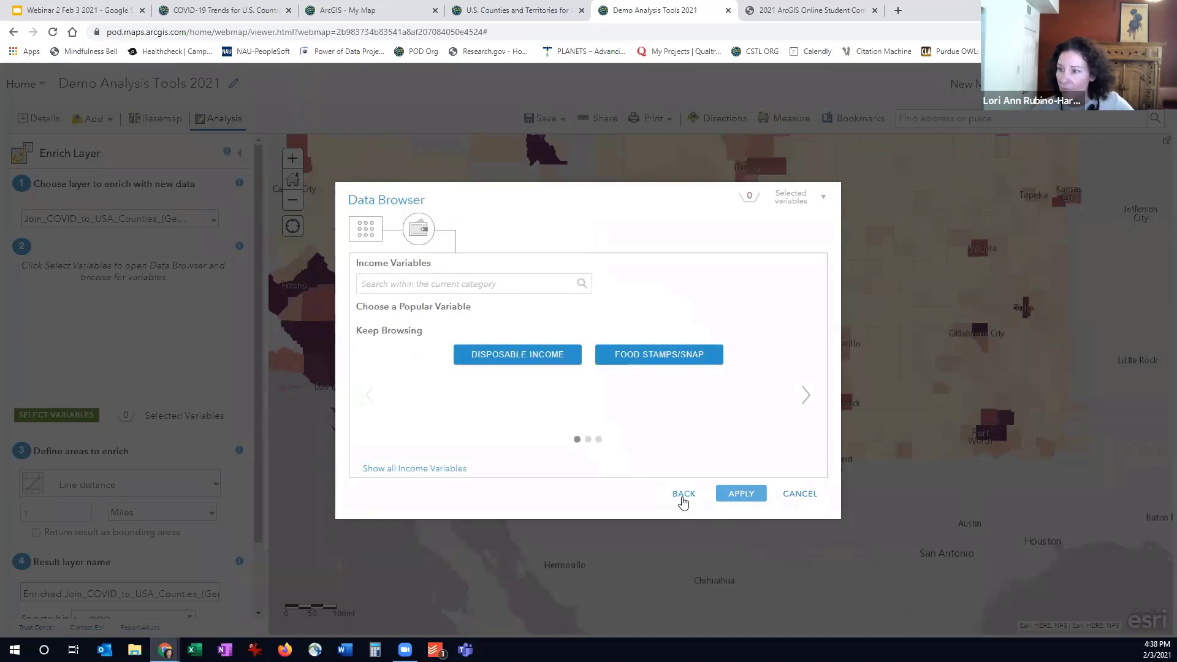
- Browse the Housing variable groups, view the Owner & Renter variables, and close the Data Browser
click(736, 307)
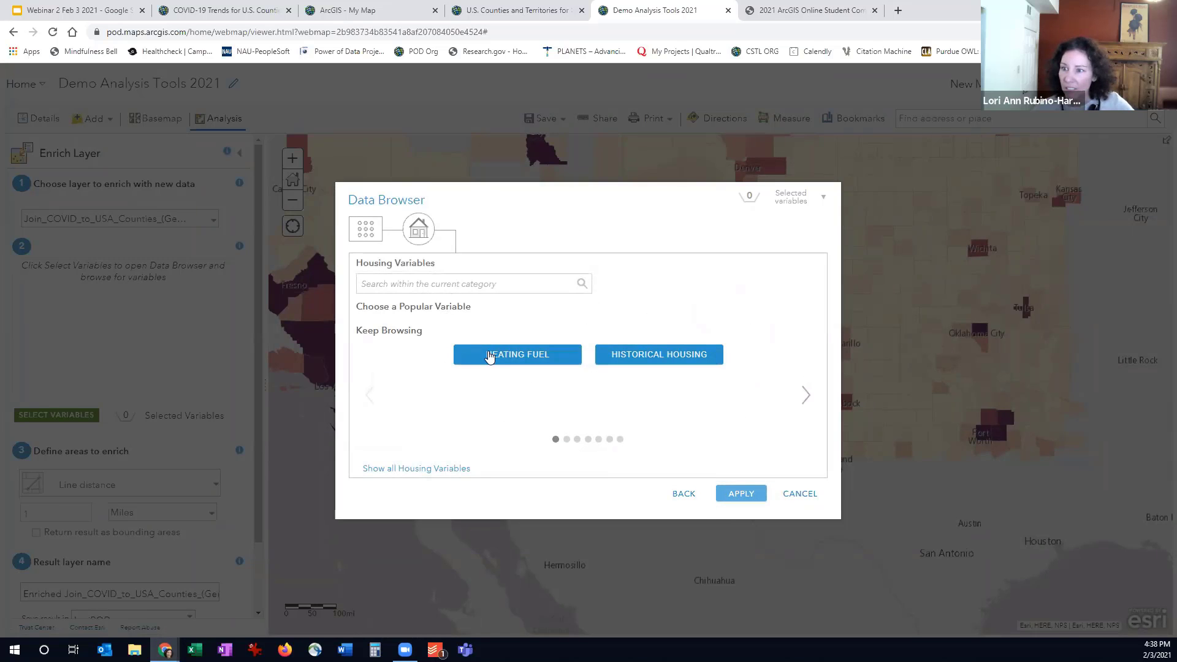
click(804, 397)
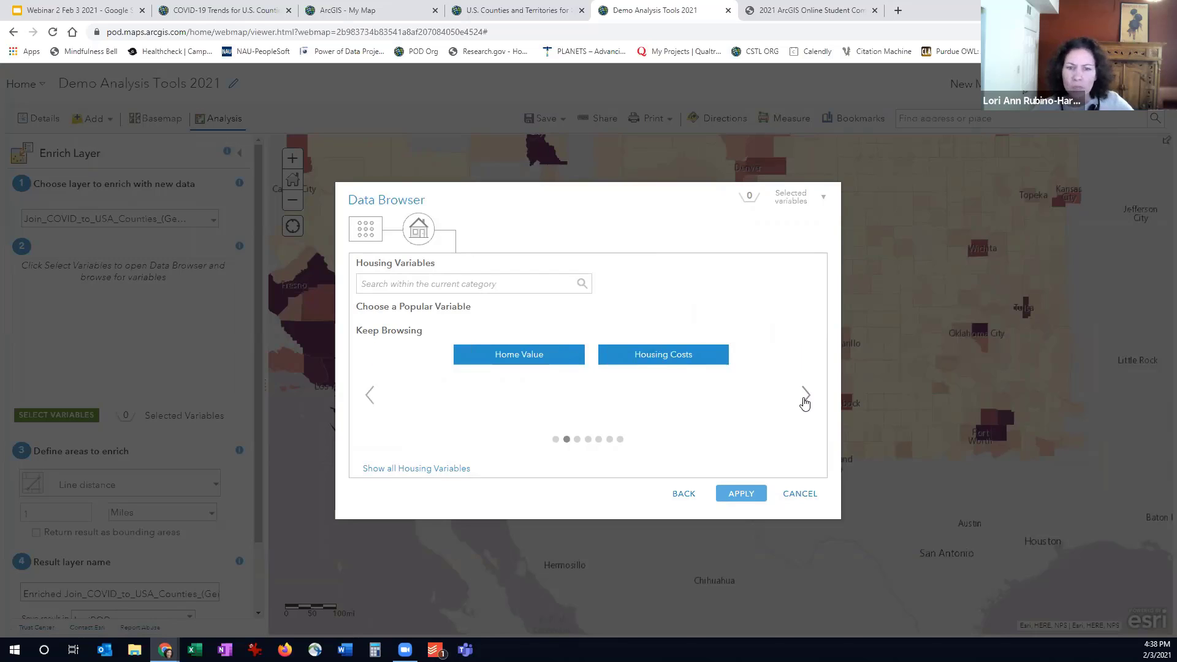
click(805, 397)
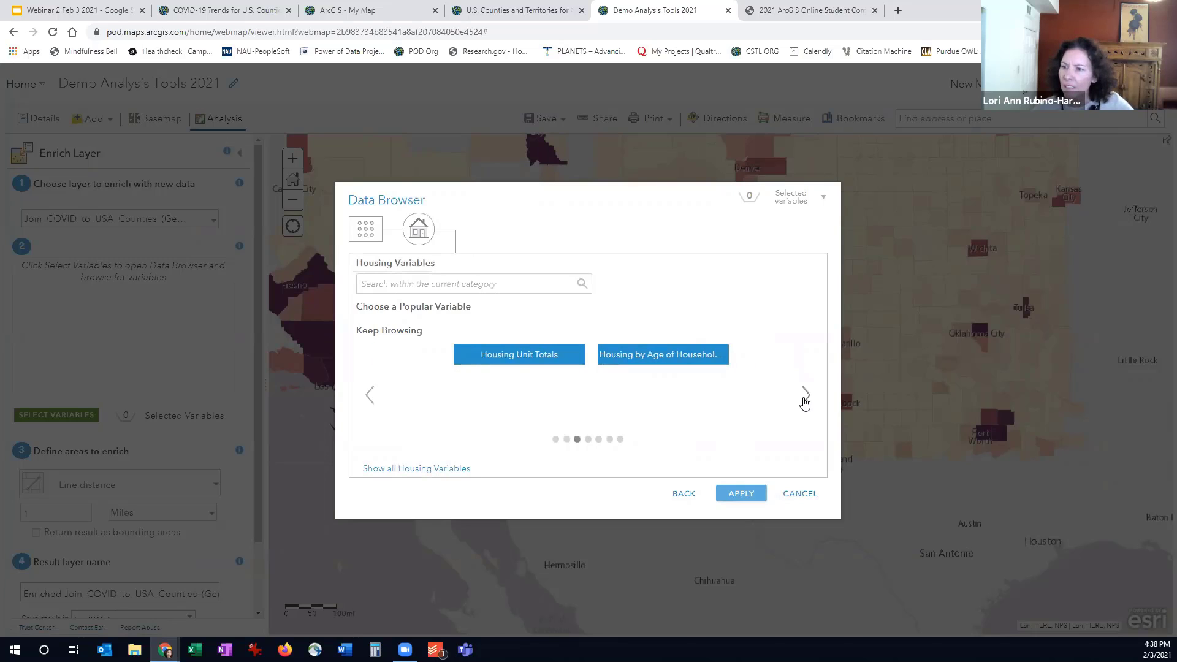
click(804, 398)
click(804, 397)
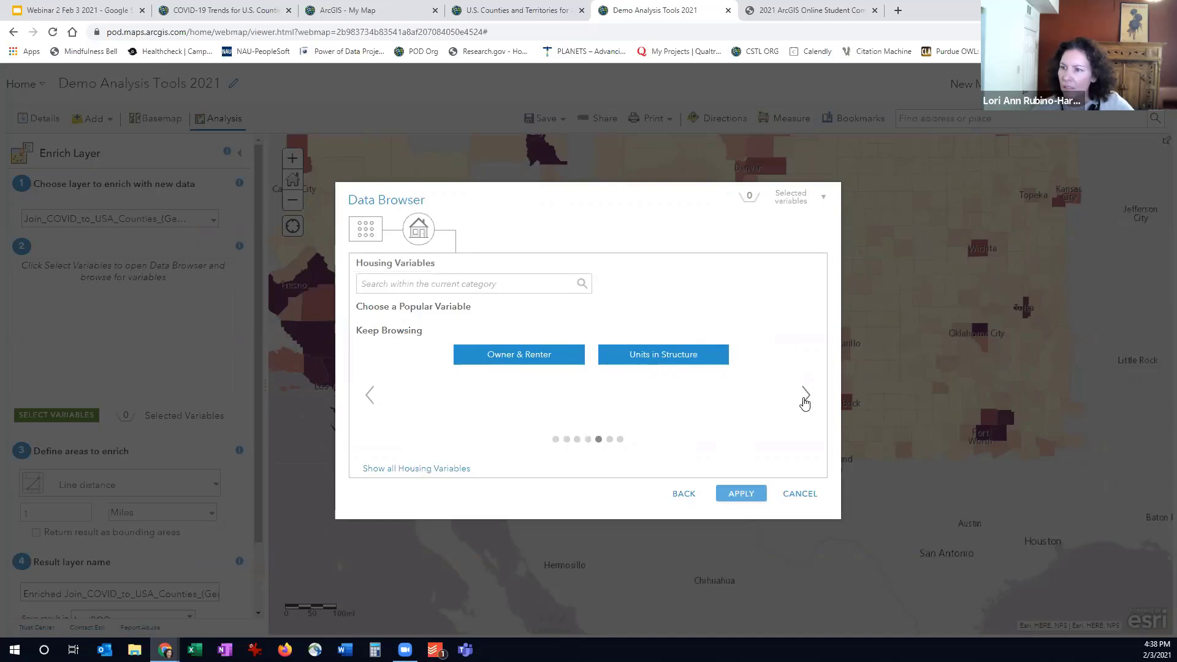
click(804, 400)
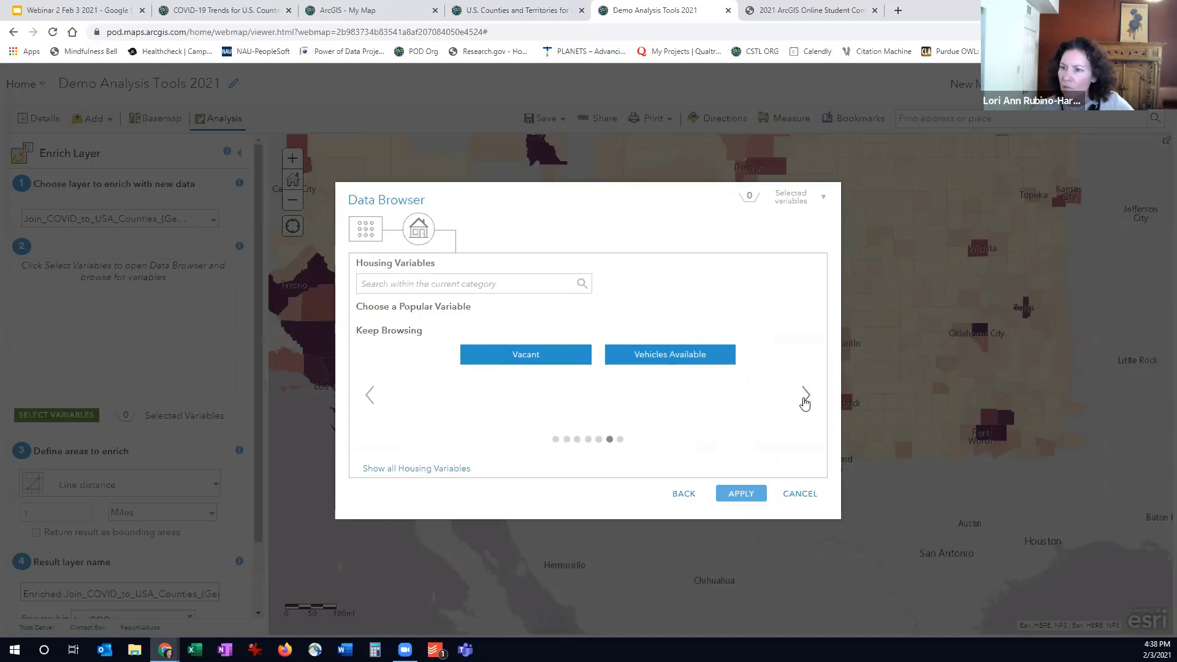
click(368, 395)
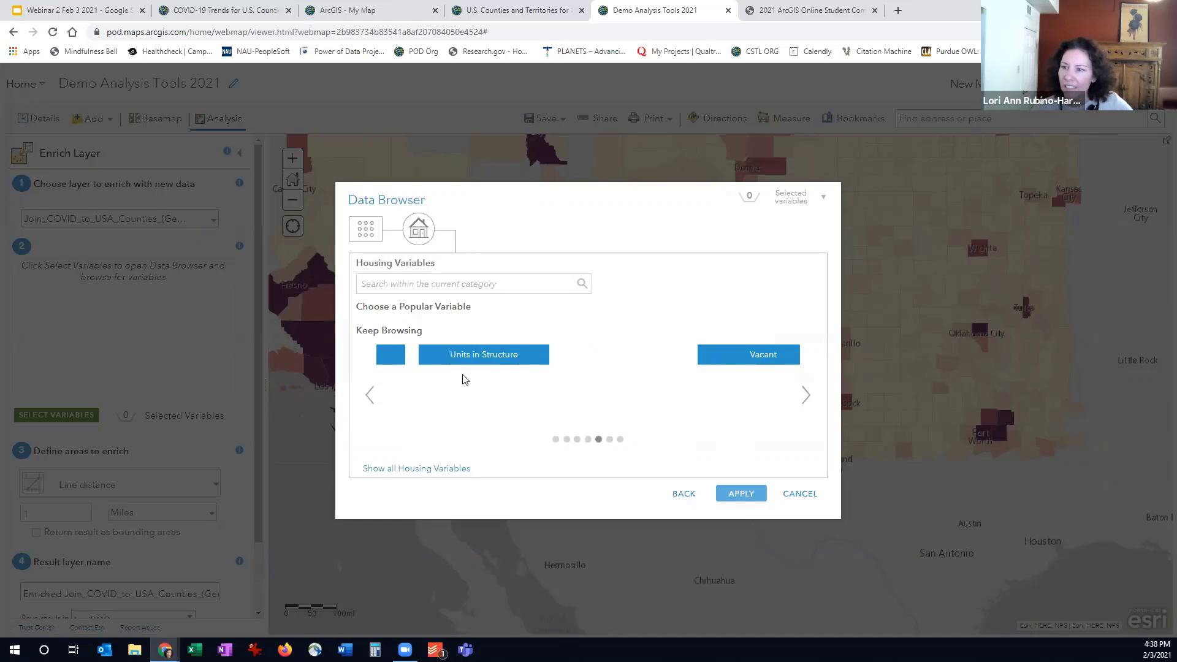
click(728, 494)
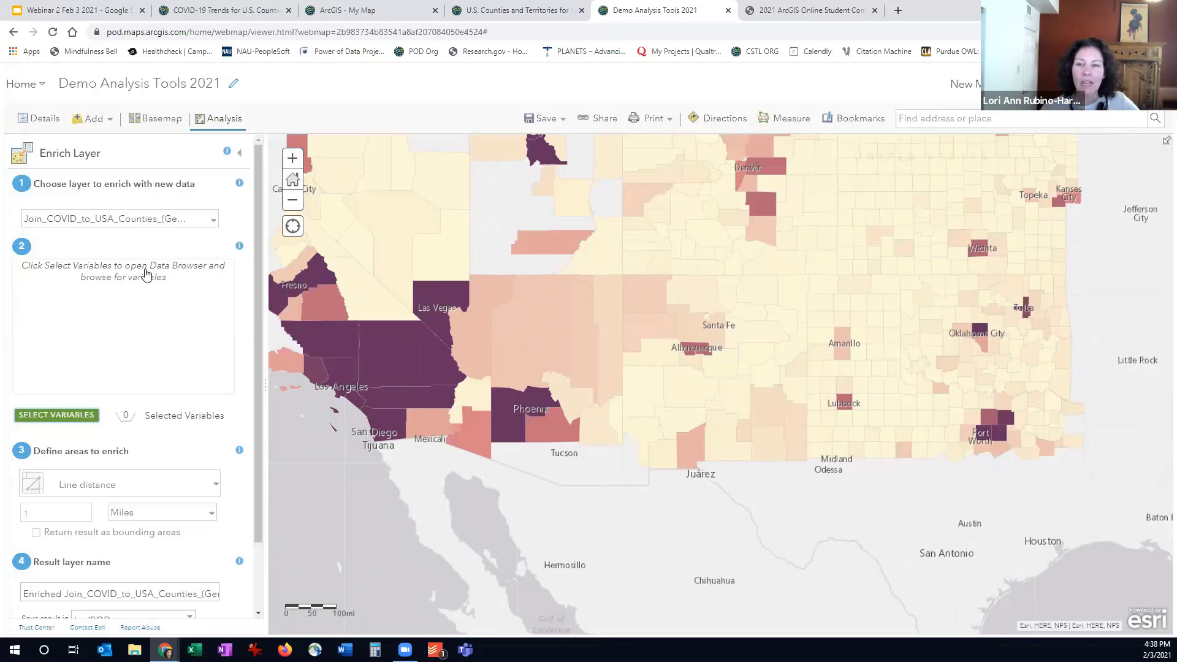
- Review the remaining Enrich Layer settings and request the credit estimate for the analysis
scroll(61, 312, down, 1)
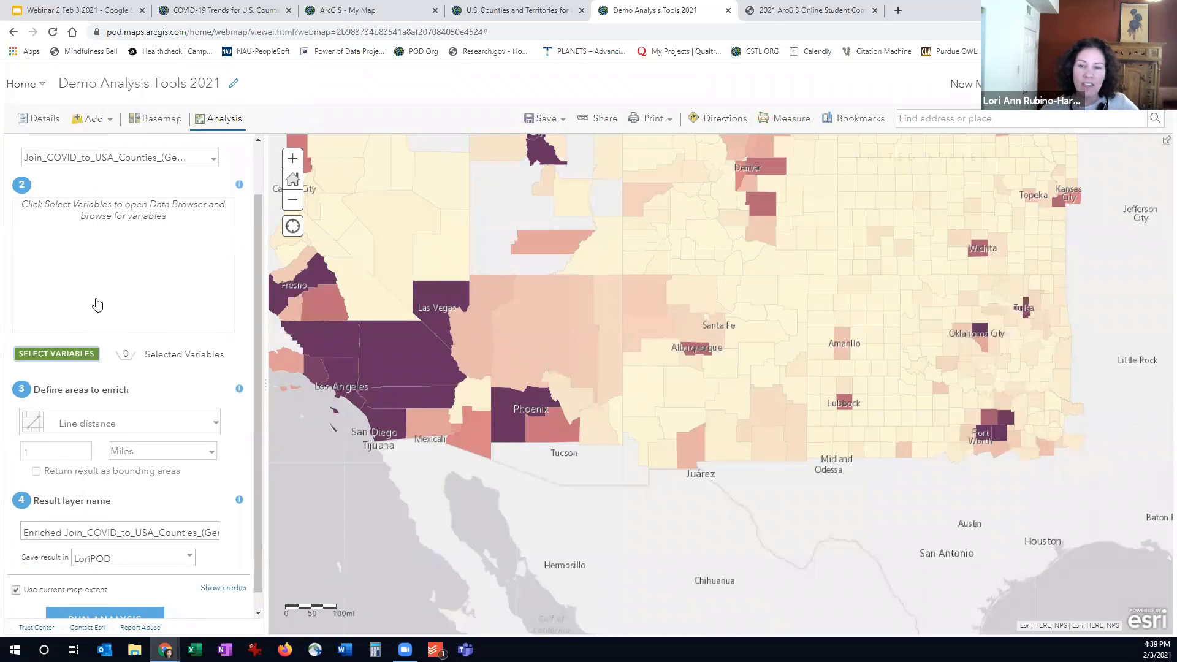
scroll(74, 337, down, 1)
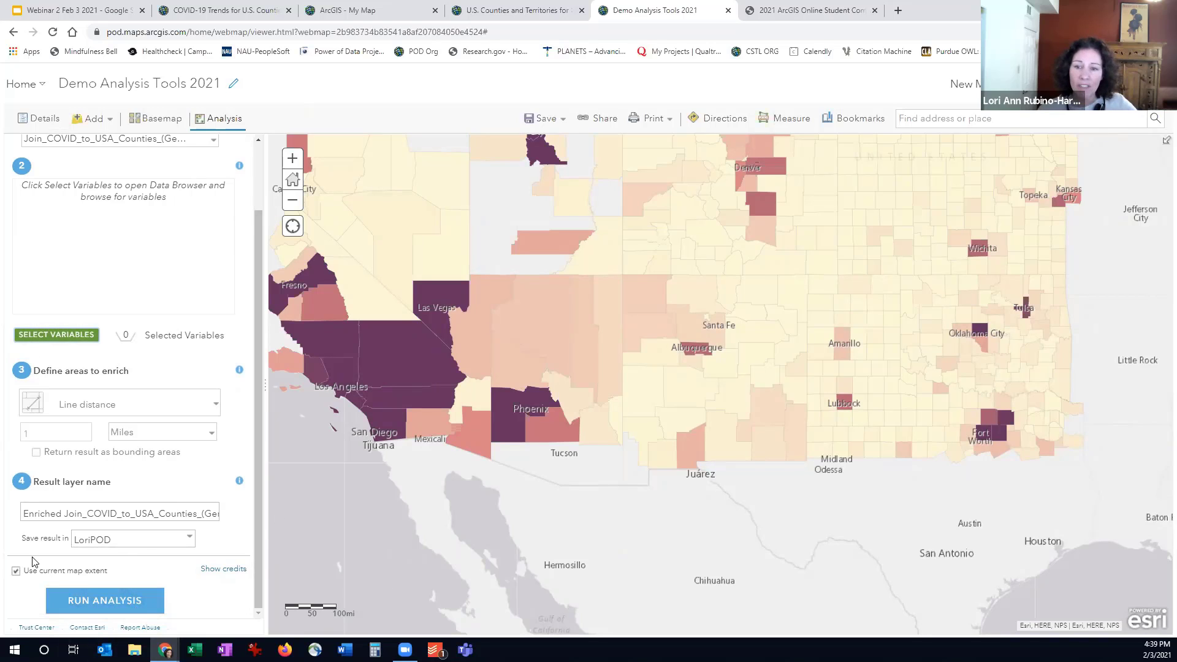
click(217, 571)
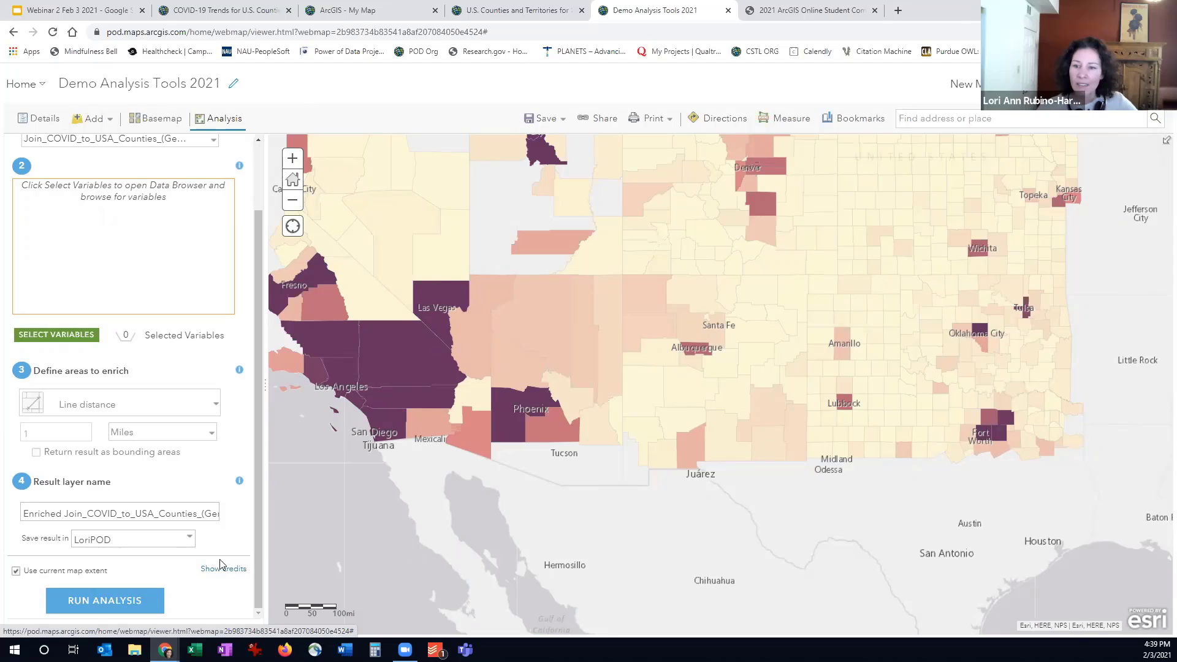
drag(255, 487, 260, 335)
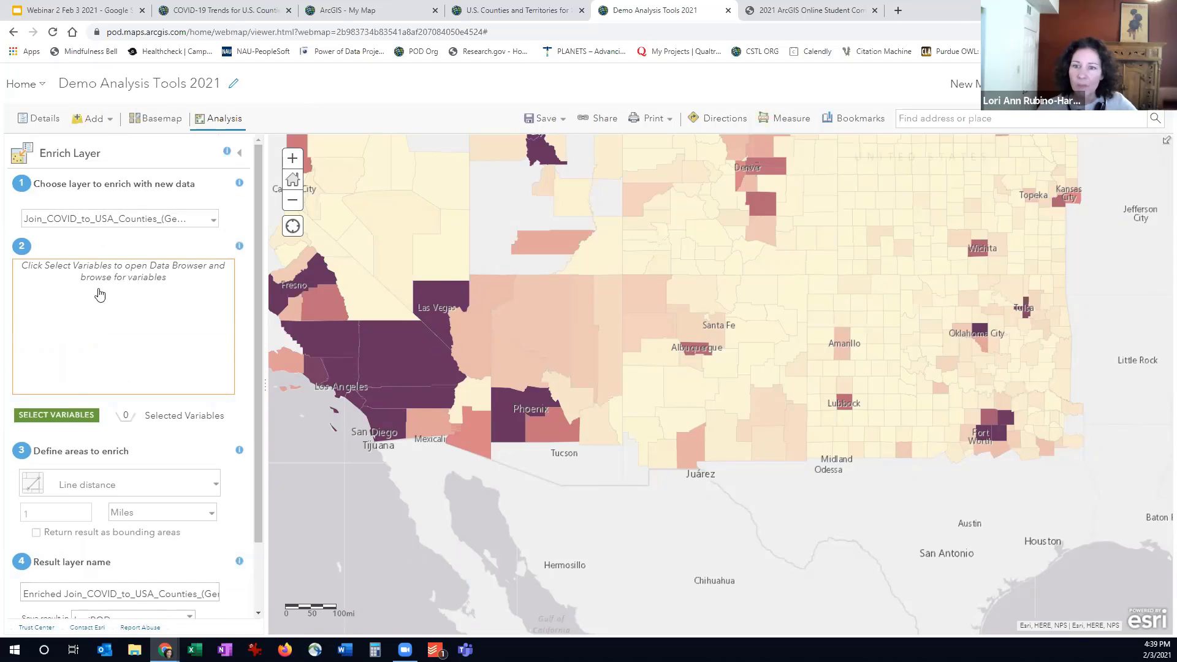
- Reopen the variable selection at Owner & Renter, cancel it, and close the Enrich Layer tool without running the analysis
click(71, 415)
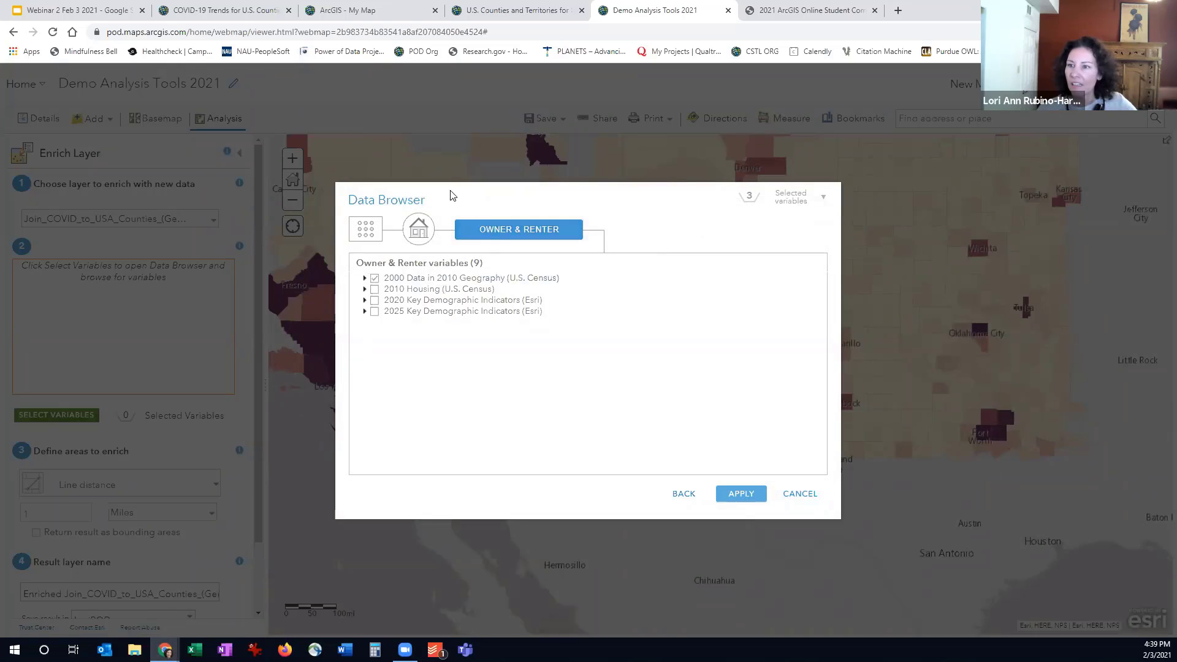
click(417, 230)
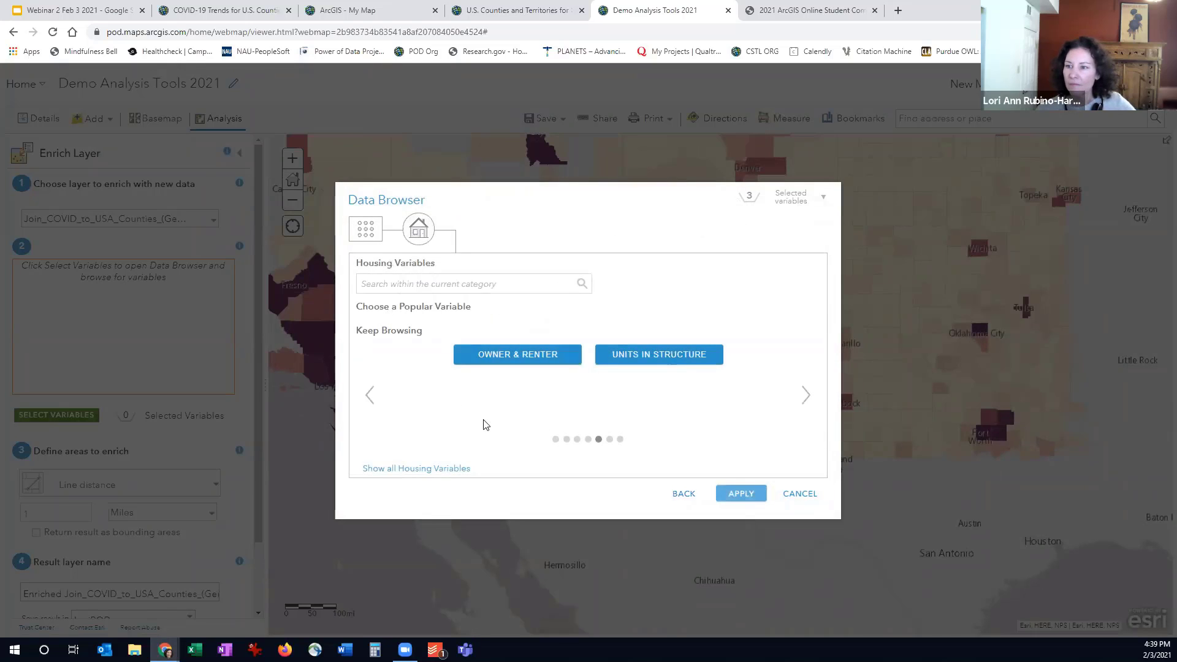
click(681, 494)
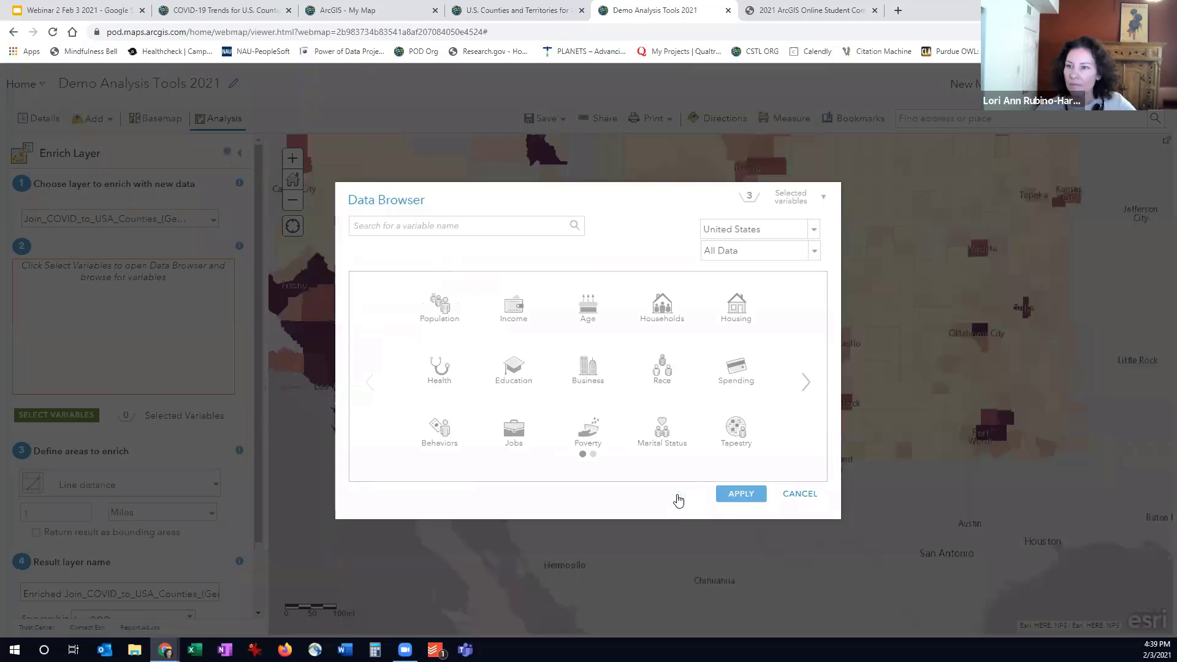
click(792, 494)
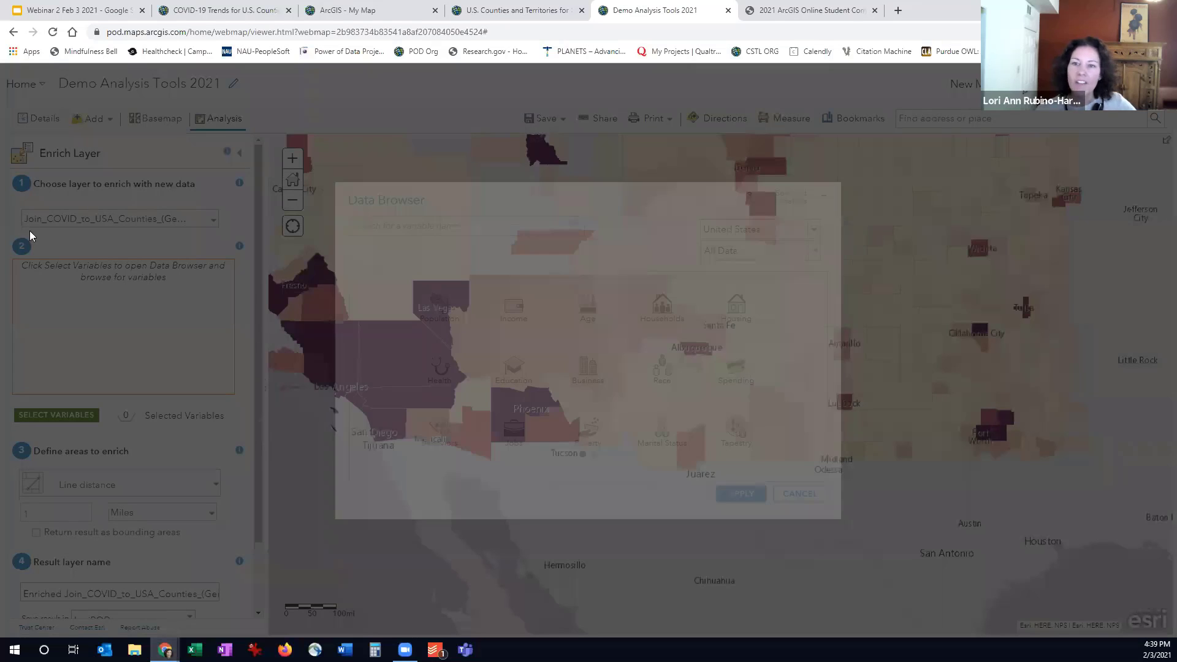
scroll(147, 343, down, 3)
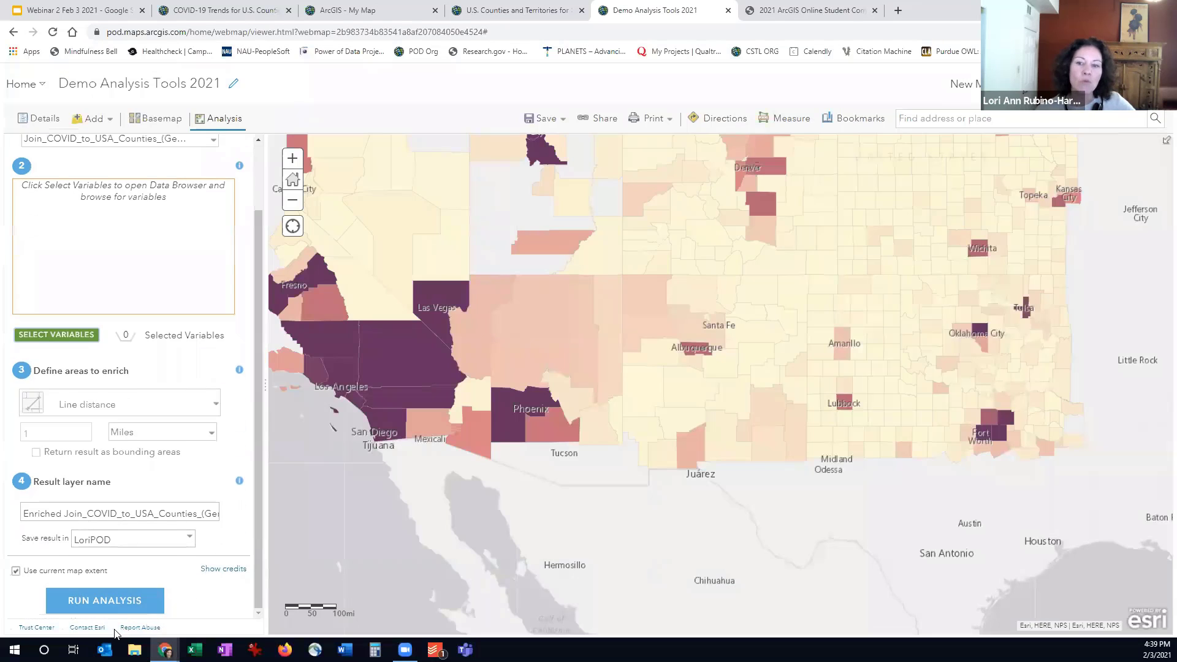
scroll(253, 158, up, 2)
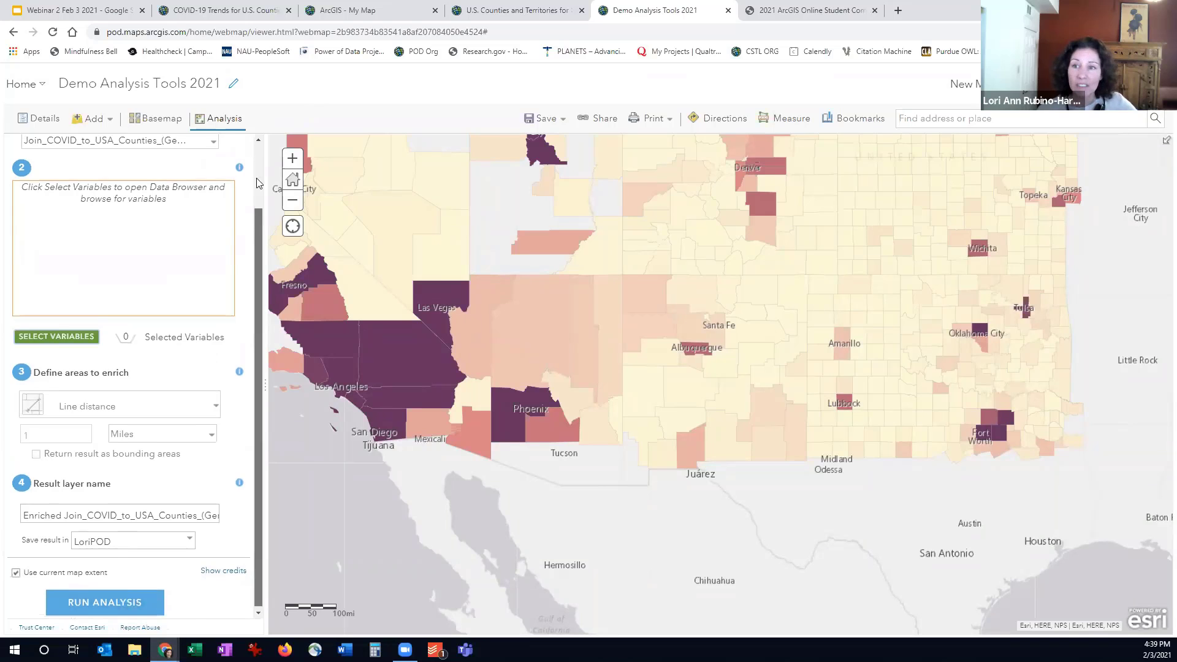
click(239, 152)
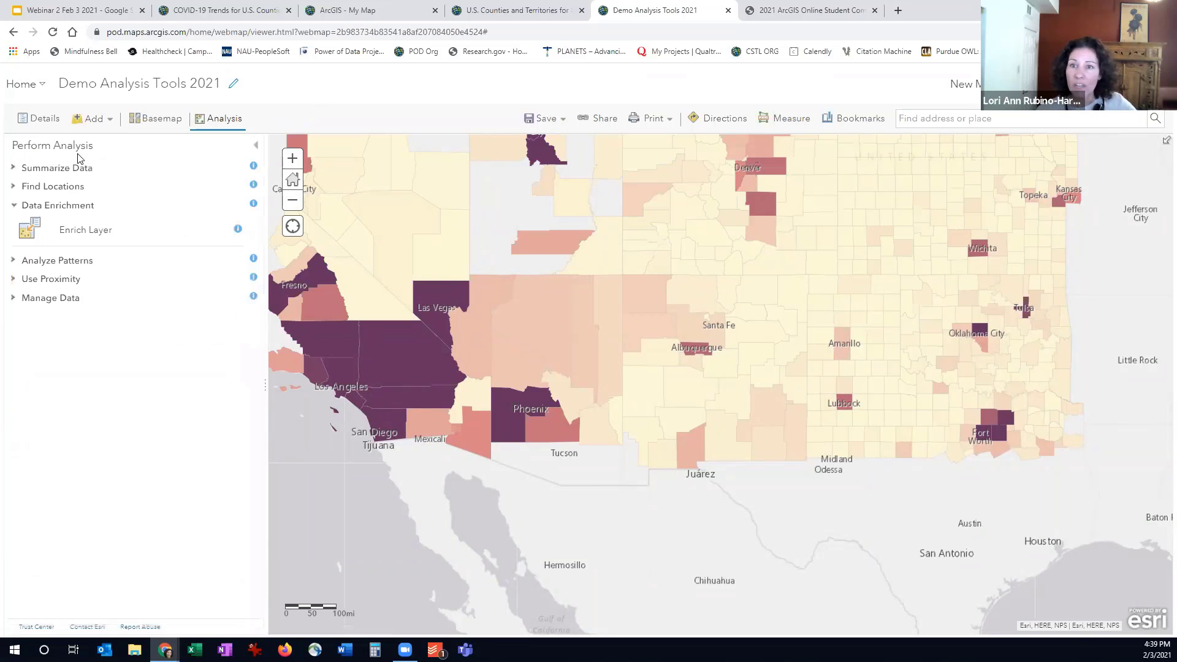
- Show the Enriched Enriched COVID 4 Corners layer instead of Join COVID to USA Counties (Generalized) and open its attribute table
click(47, 120)
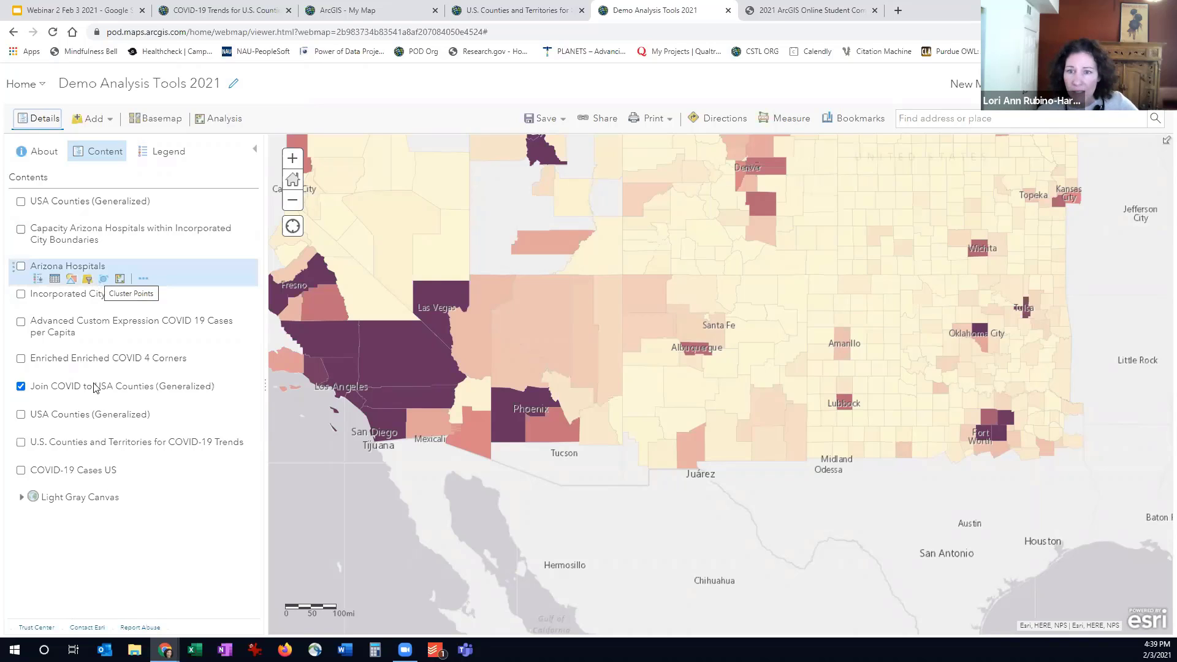
click(21, 387)
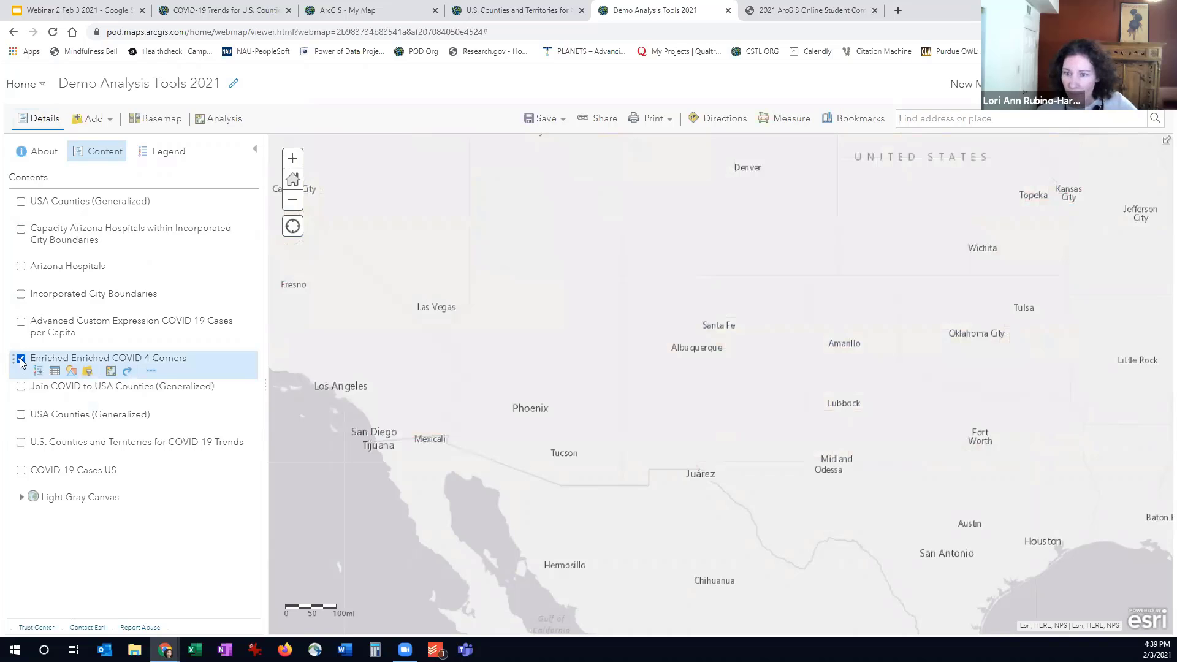
click(55, 372)
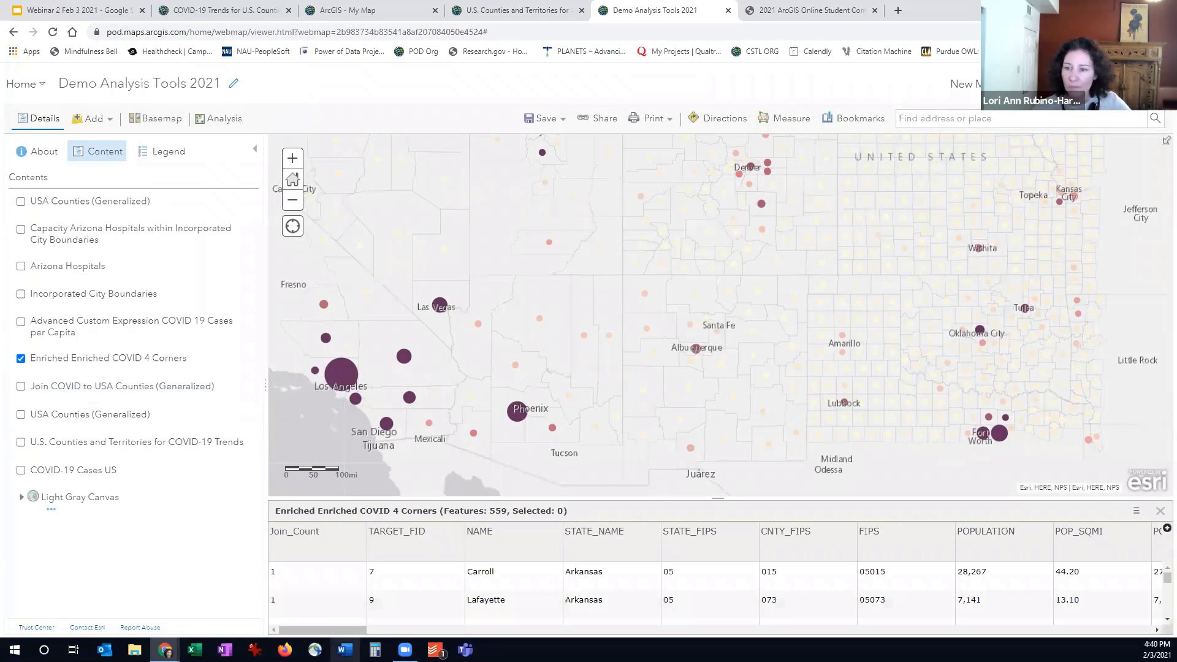
- Examine the Enriched Enriched COVID 4 Corners table's fields, from household and housing counts through the added health insurance, food stamps, income and poverty variables
drag(342, 631, 690, 631)
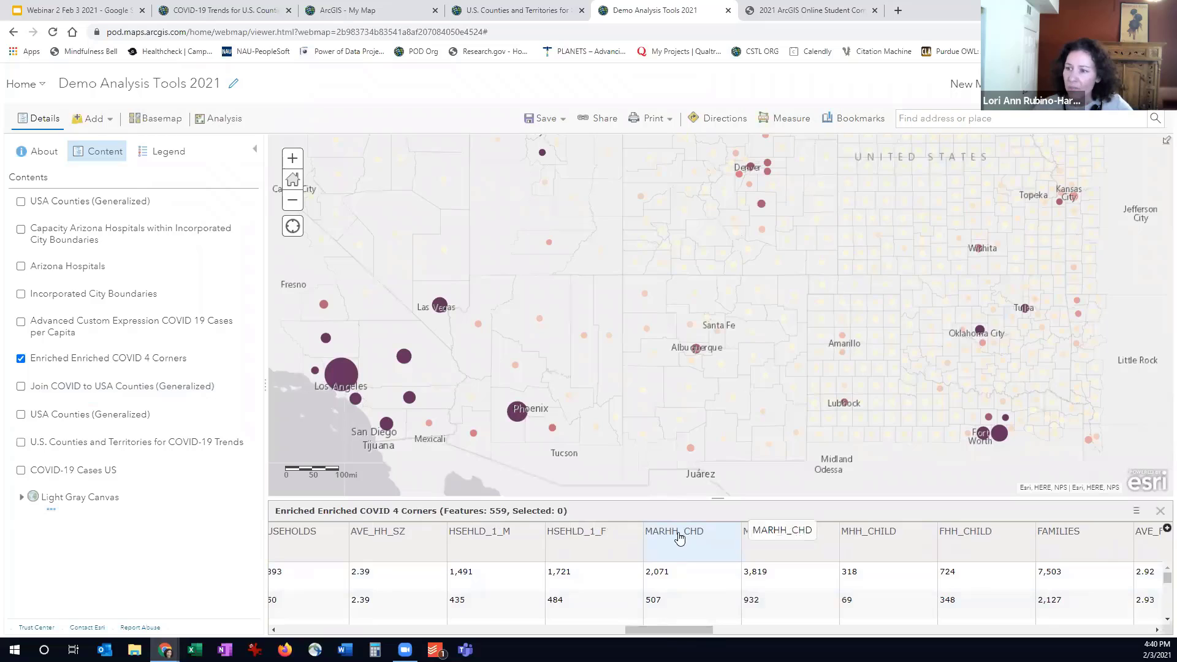
drag(677, 631, 721, 630)
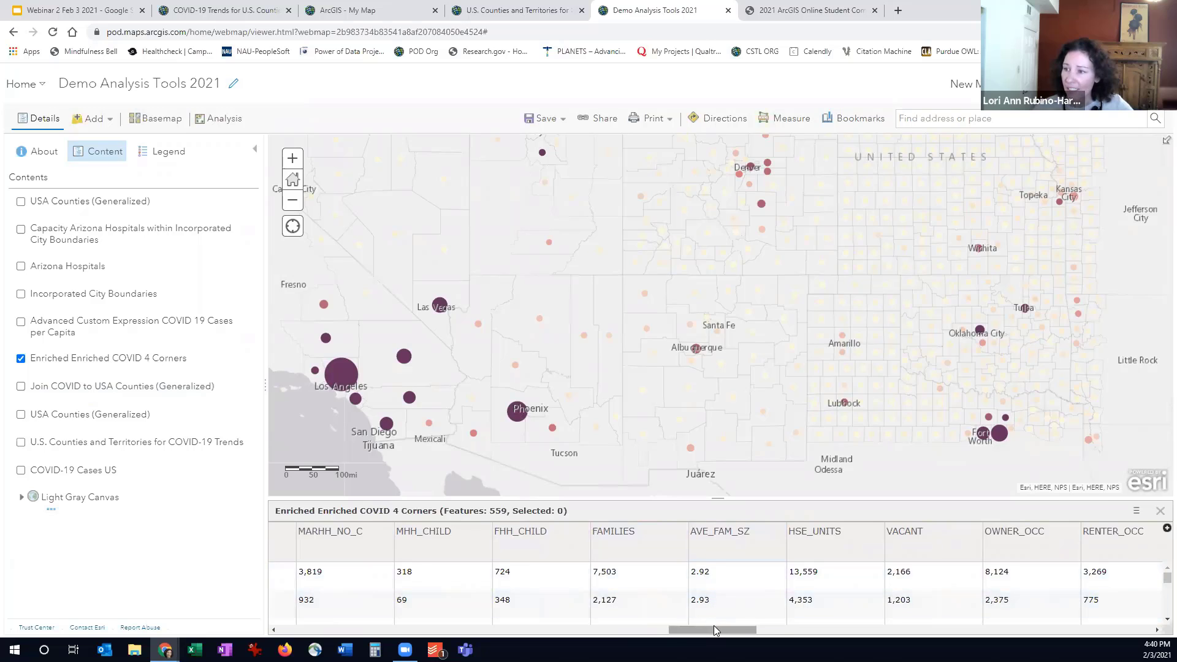
drag(714, 630, 739, 630)
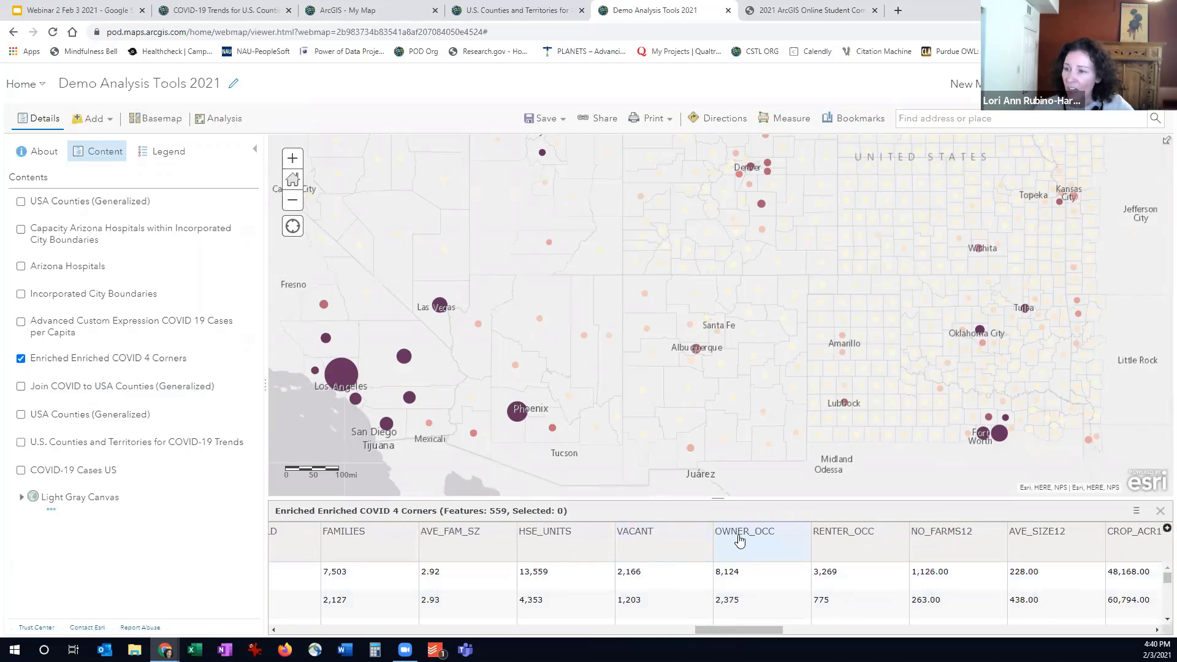
drag(740, 539, 837, 525)
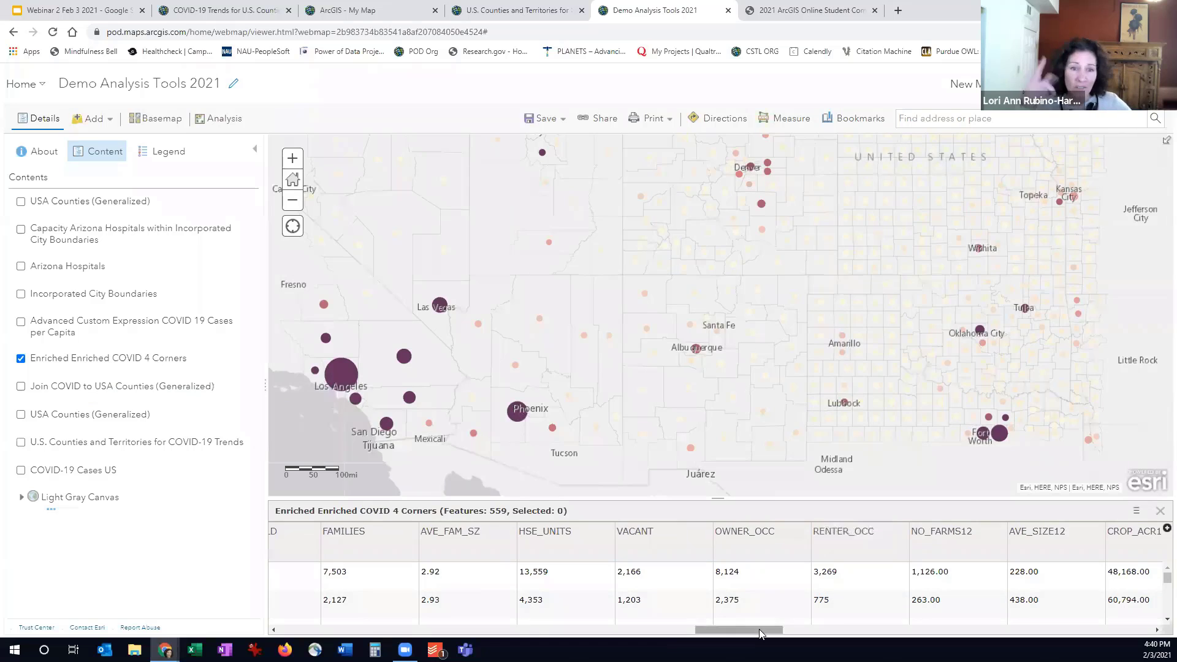
drag(759, 629, 1025, 639)
scroll(722, 572, right, 5)
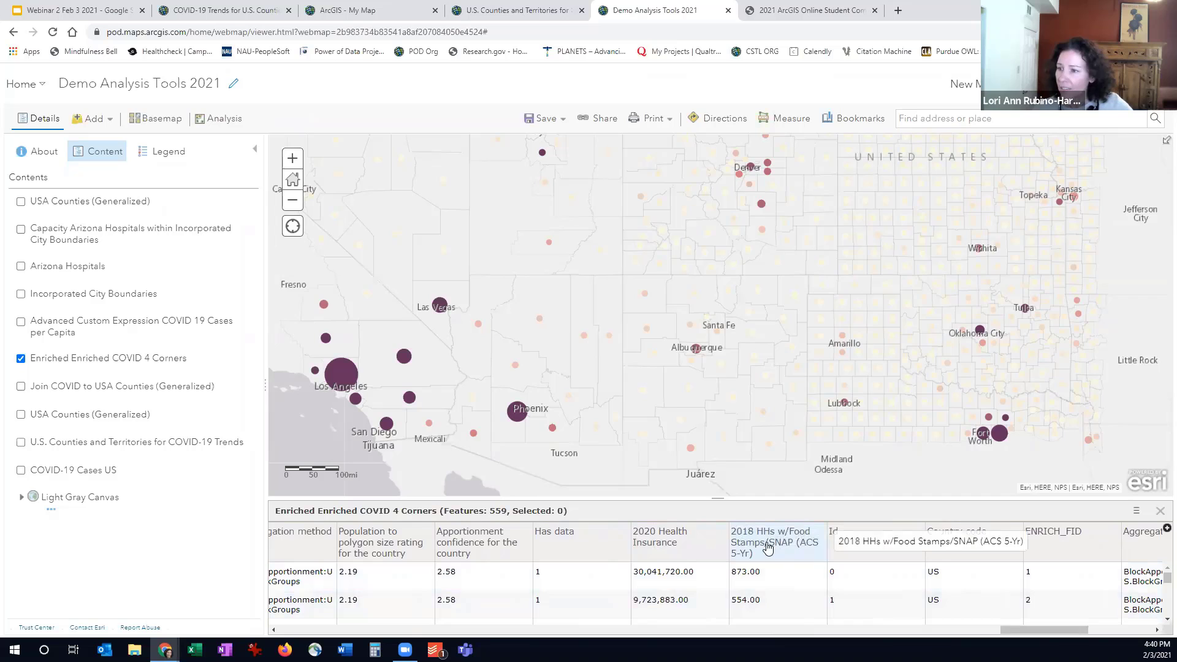
drag(1015, 631, 1084, 625)
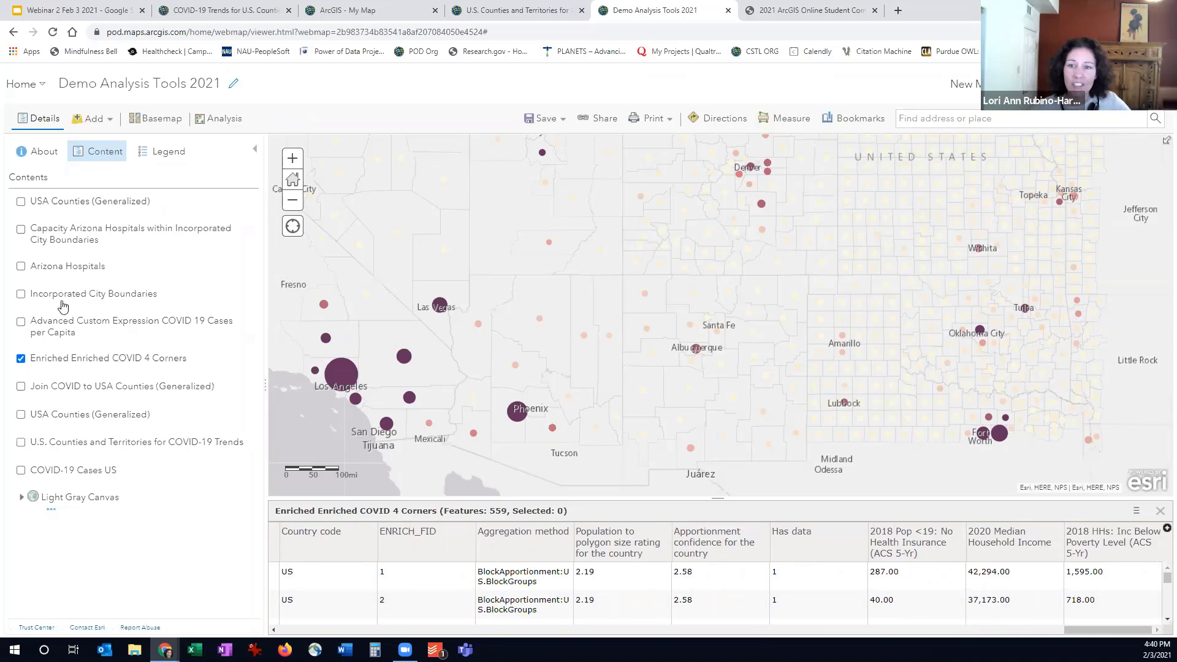
- Style the Enriched Enriched COVID 4 Corners layer with Color and Size, using only Confirmed and 2018 HHs w/Food Stamps/SNAP (ACS 5-Yr)
click(73, 374)
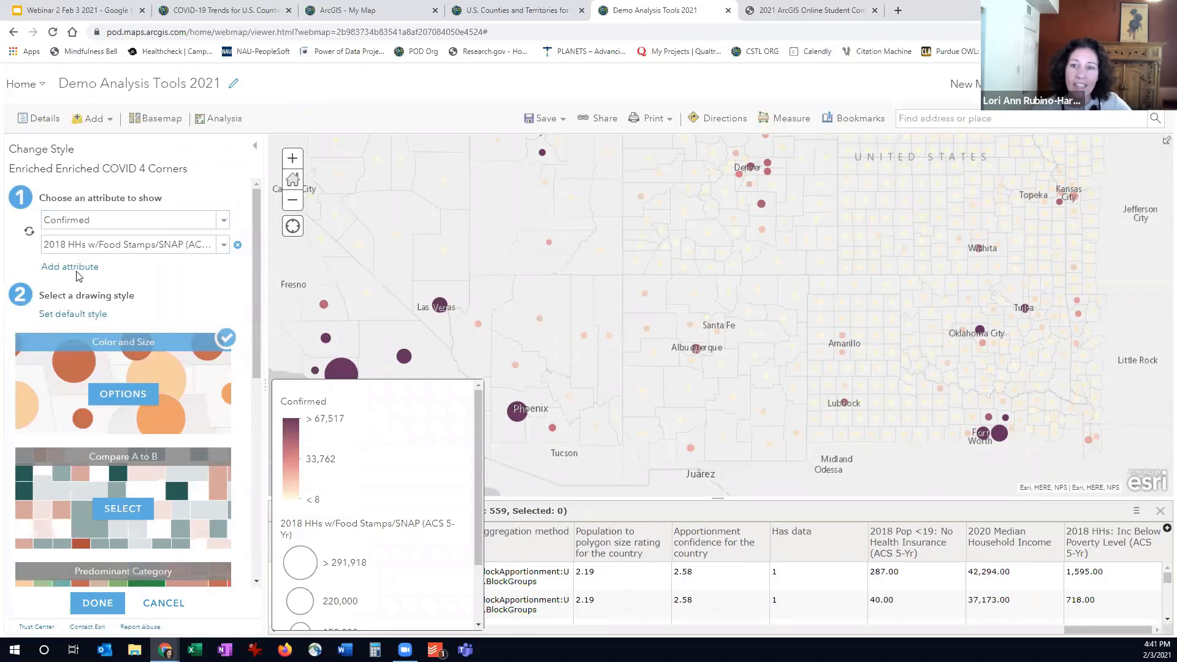
click(78, 268)
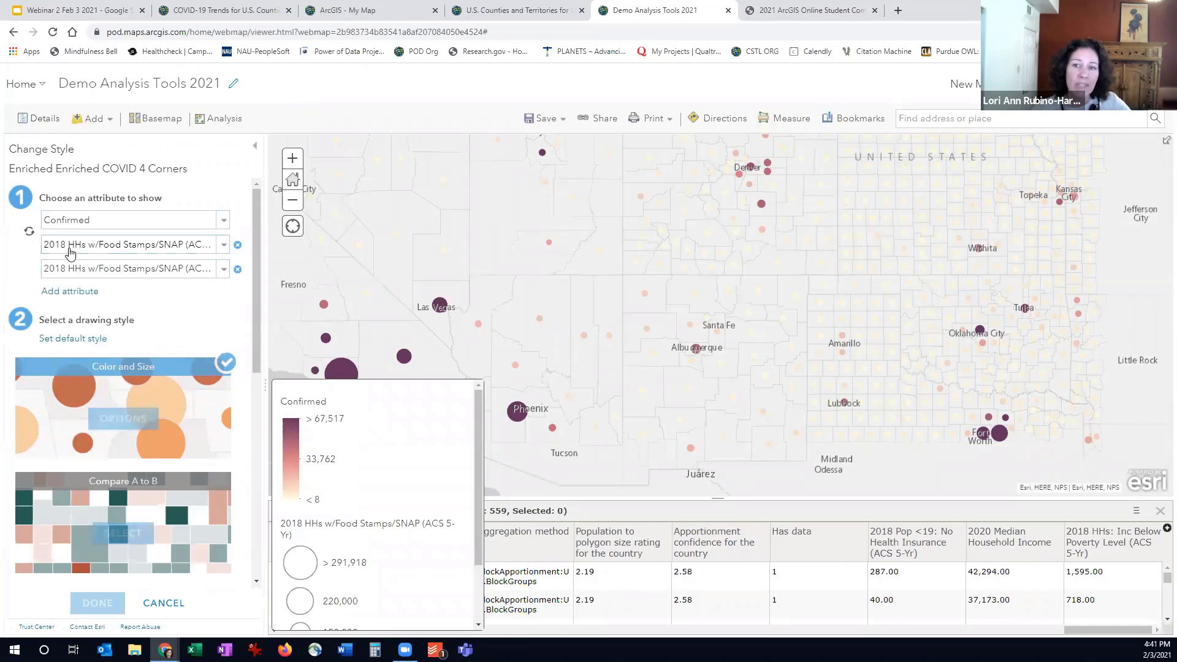
click(237, 270)
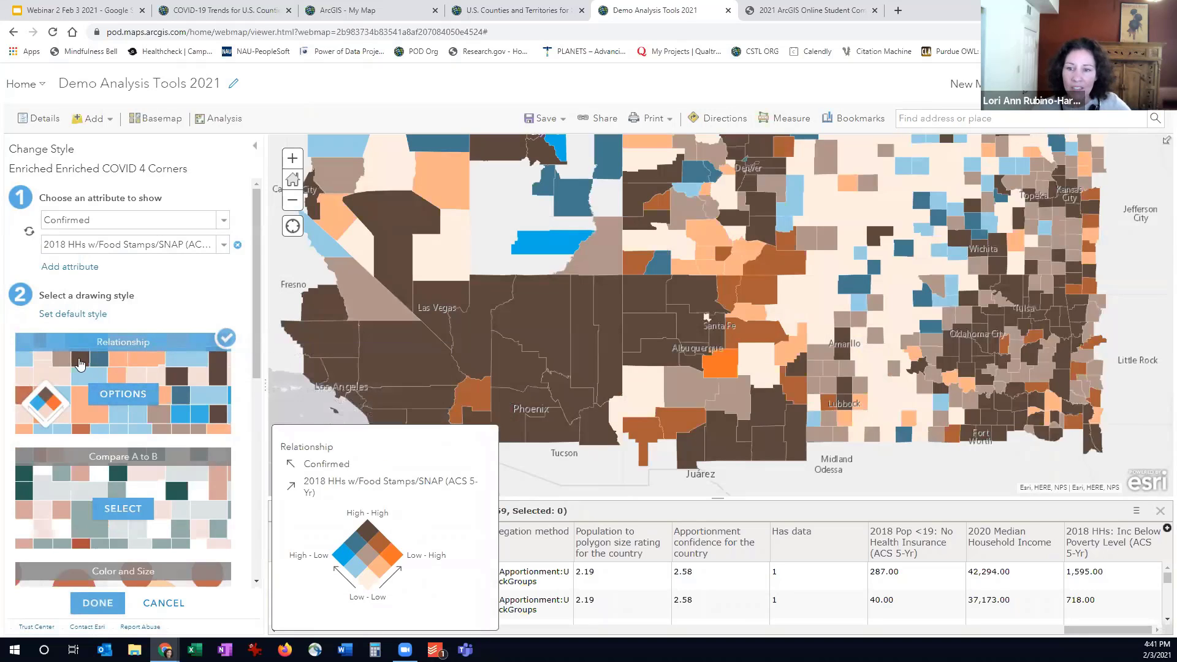
scroll(90, 321, down, 1)
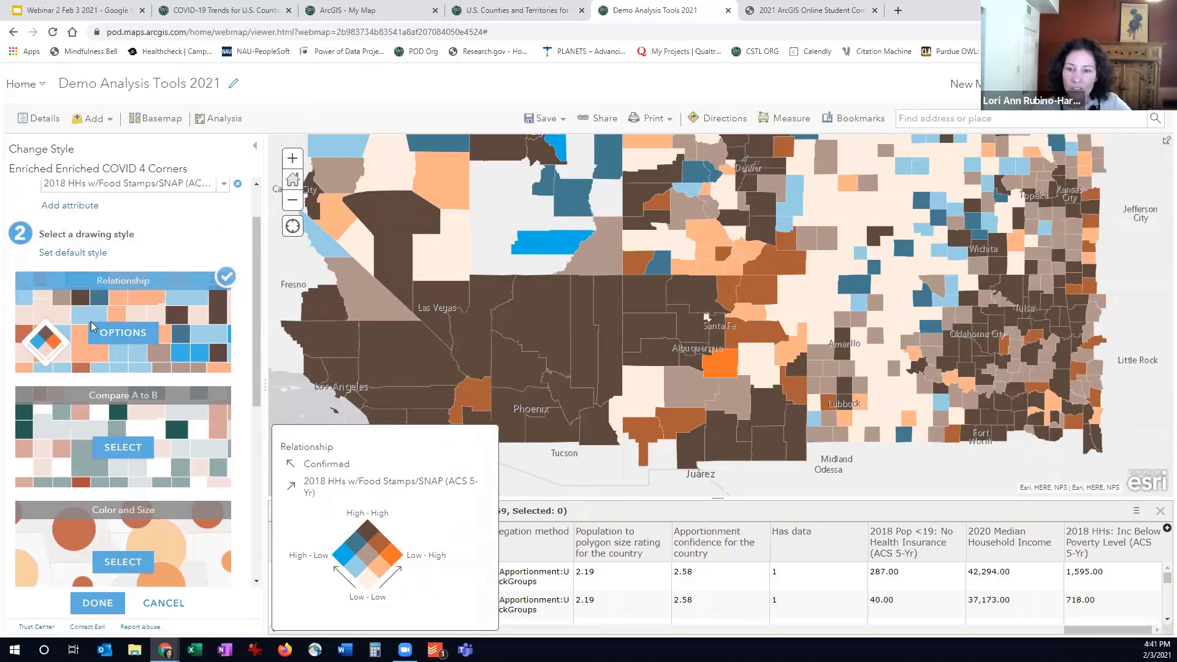
click(118, 559)
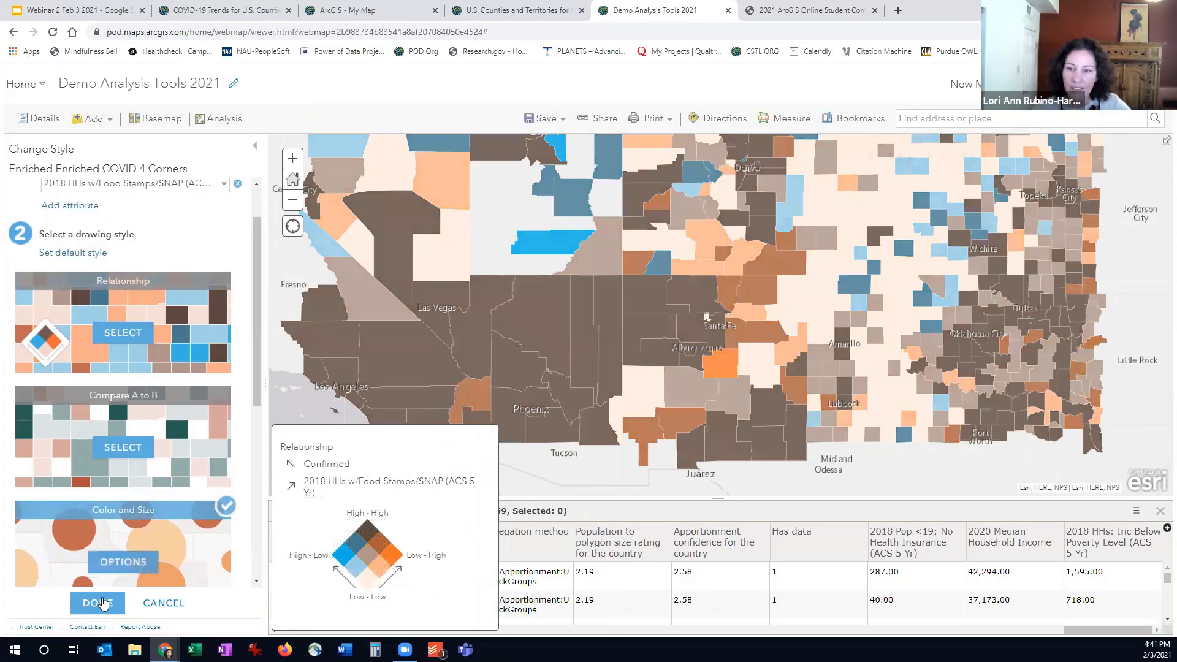
click(102, 604)
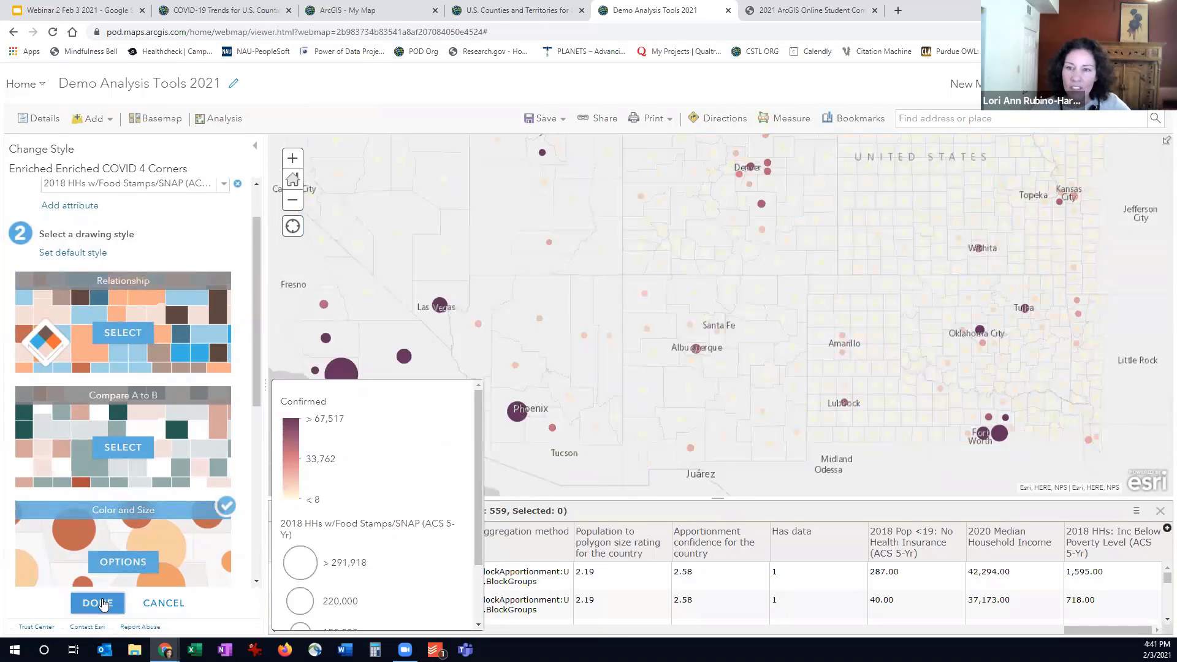
- Show the map legend, inspect the attributes of Navajo County in northeastern Arizona, and dismiss its pop-up
click(158, 162)
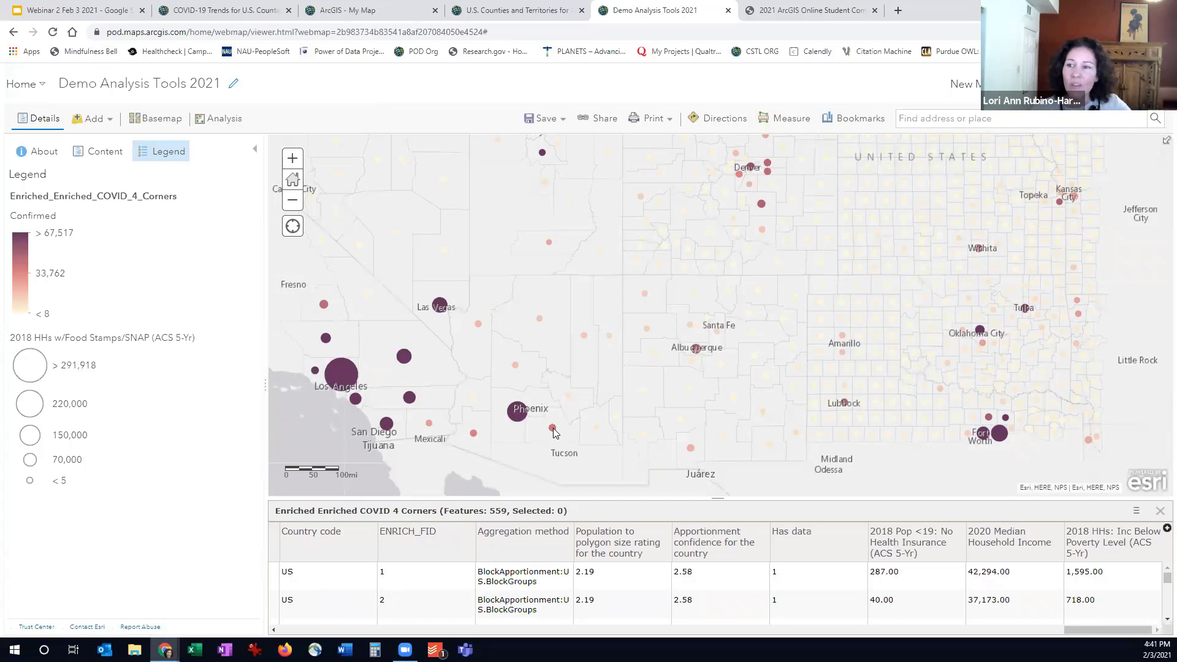
scroll(554, 432, up, 1)
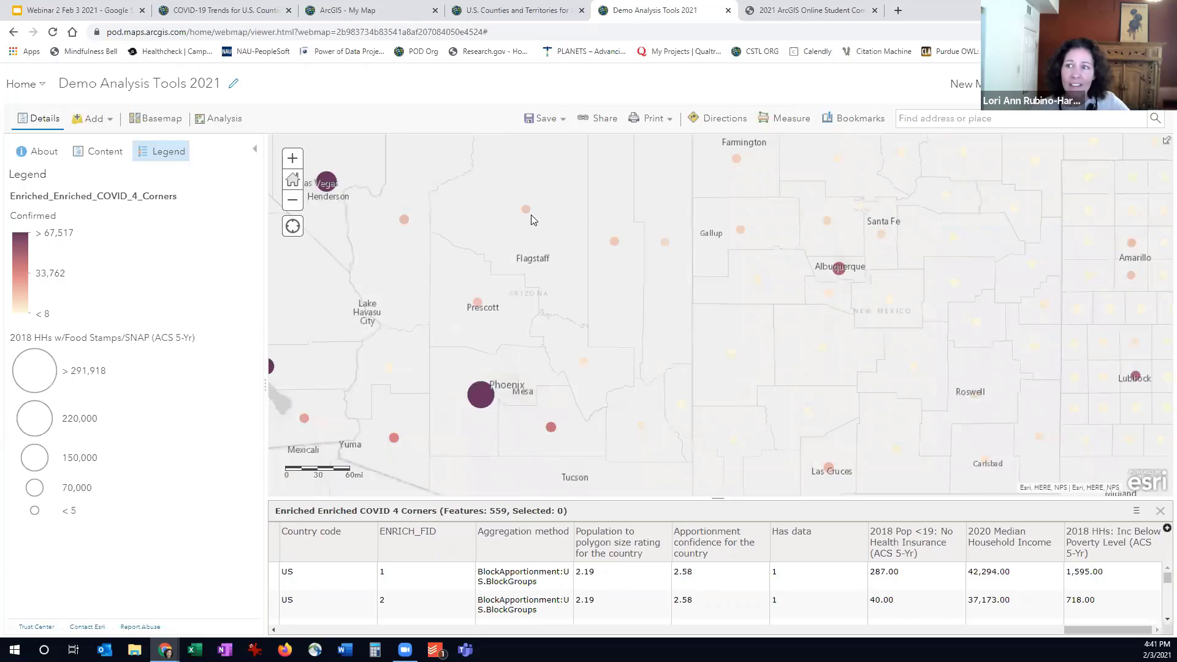
click(614, 242)
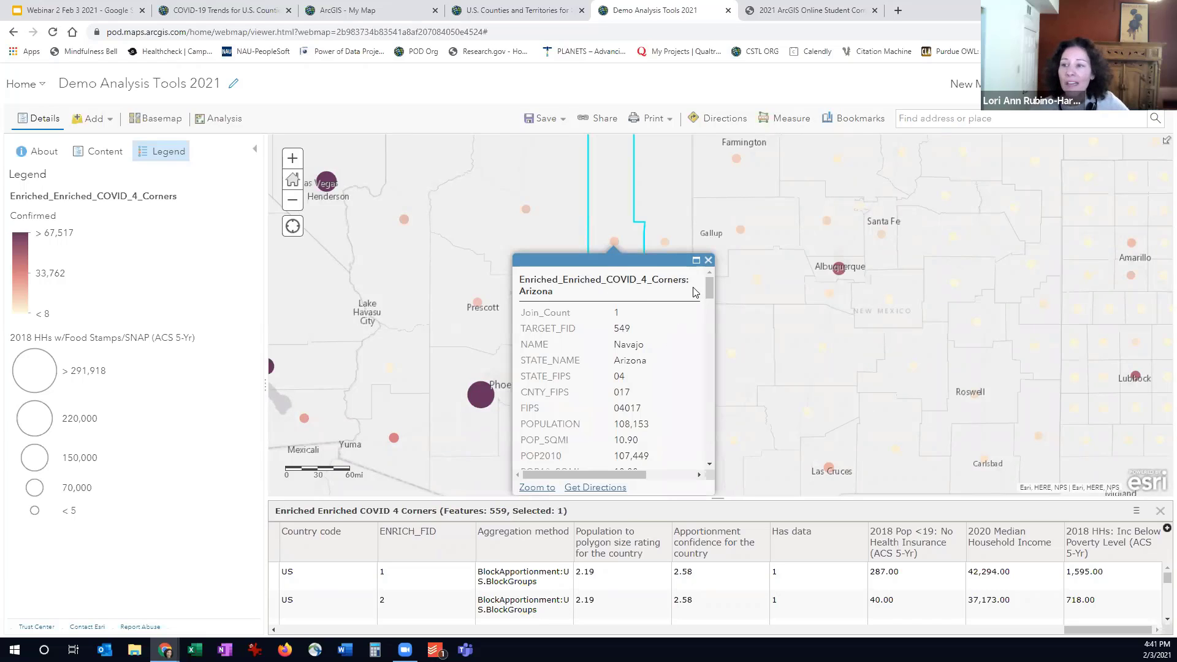
click(708, 260)
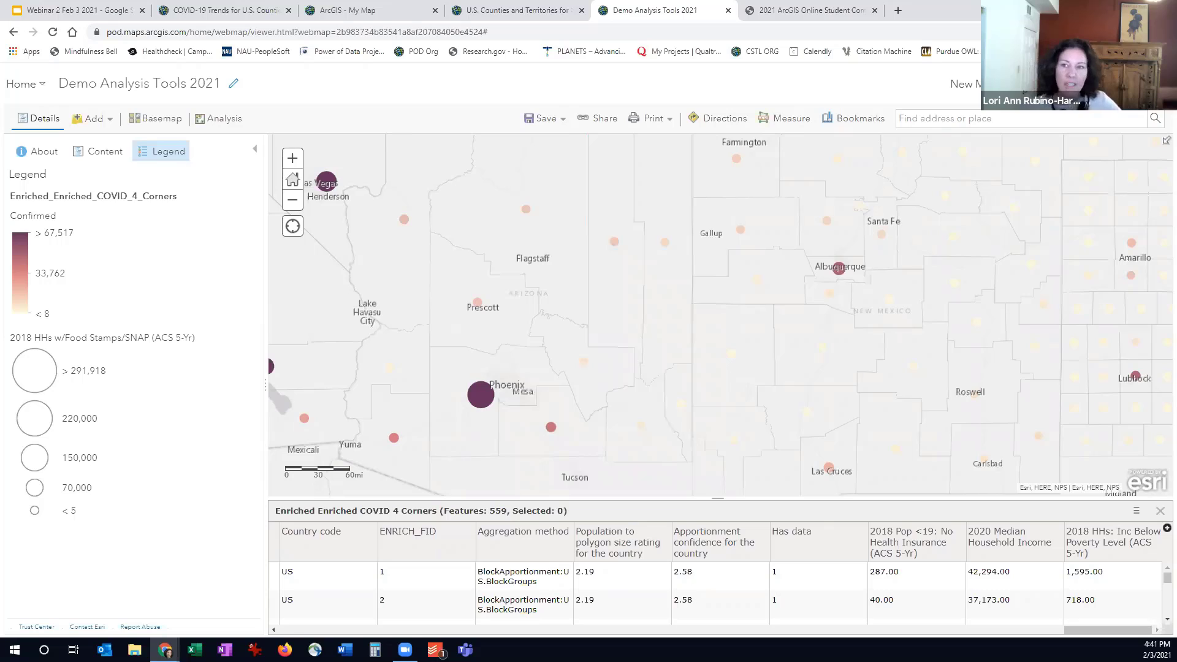
- Filter the Enriched Enriched COVID 4 Corners layer to features whose STATE_NAME is Arizona
click(98, 151)
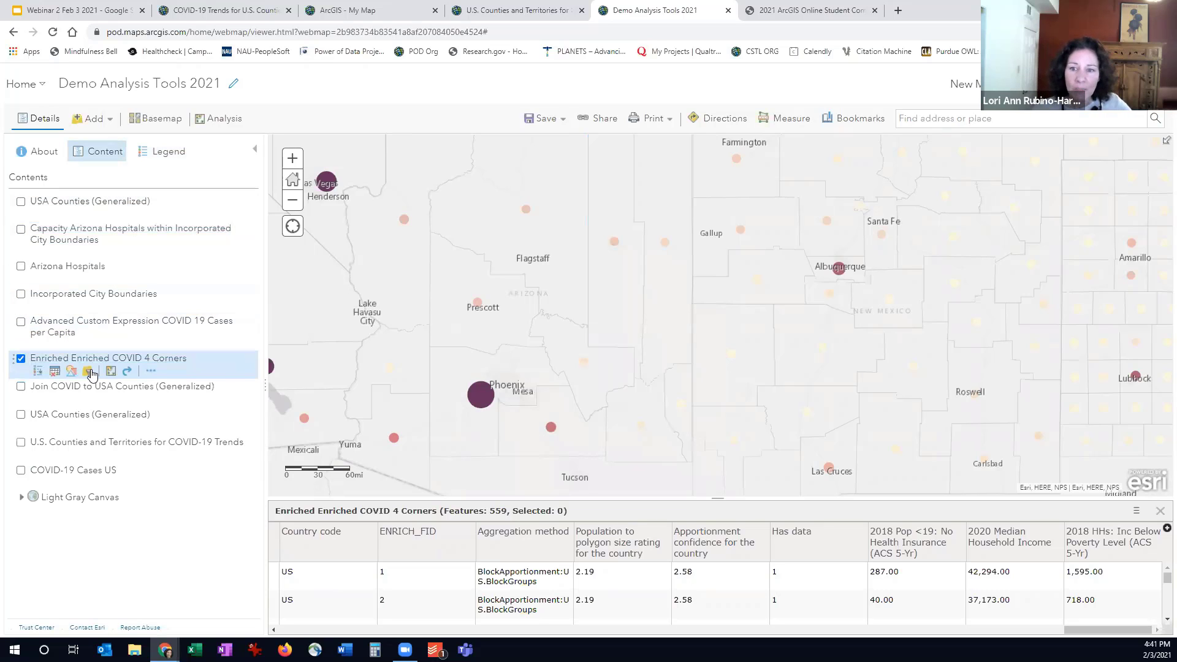
click(87, 371)
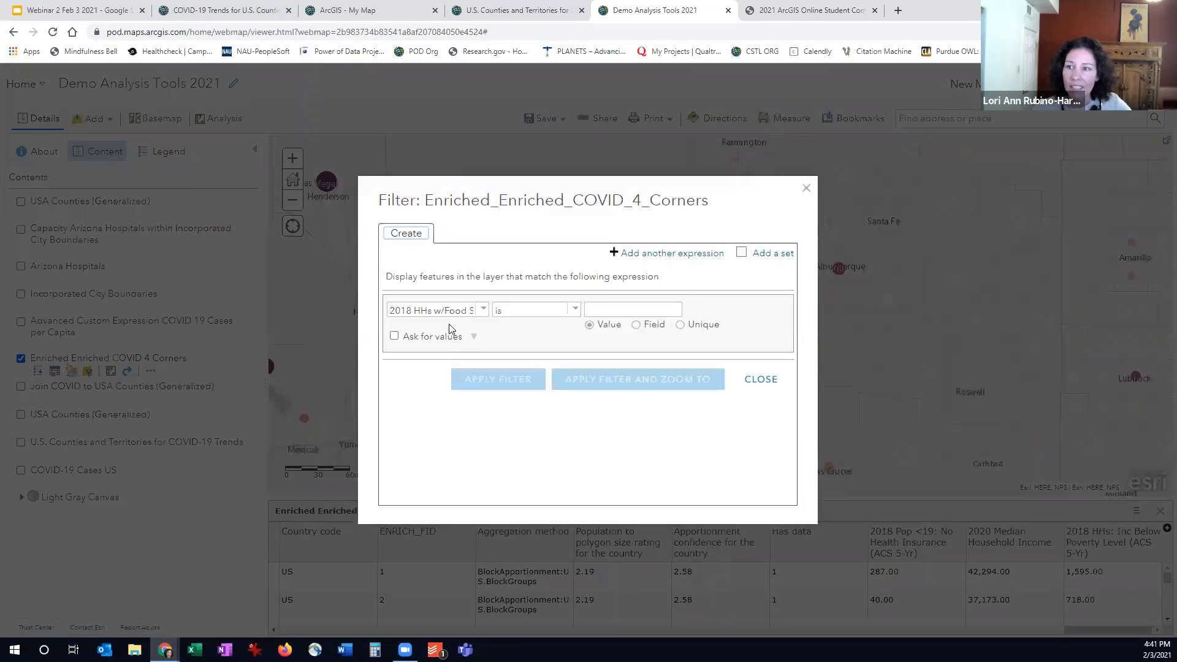
click(482, 311)
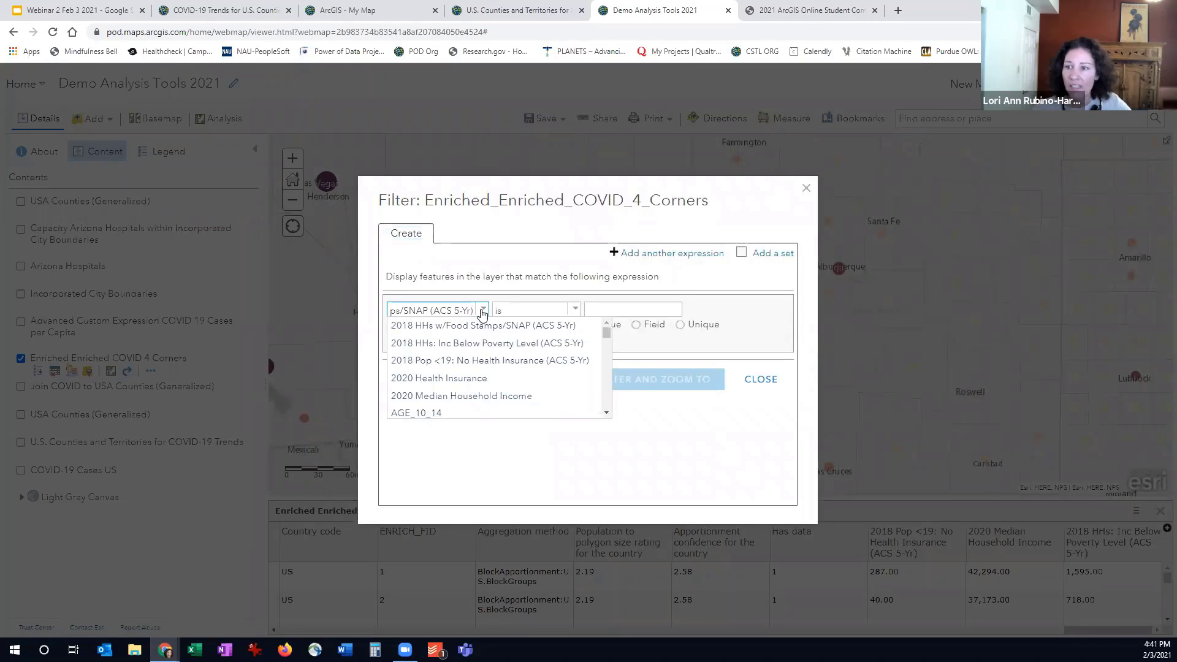
click(484, 312)
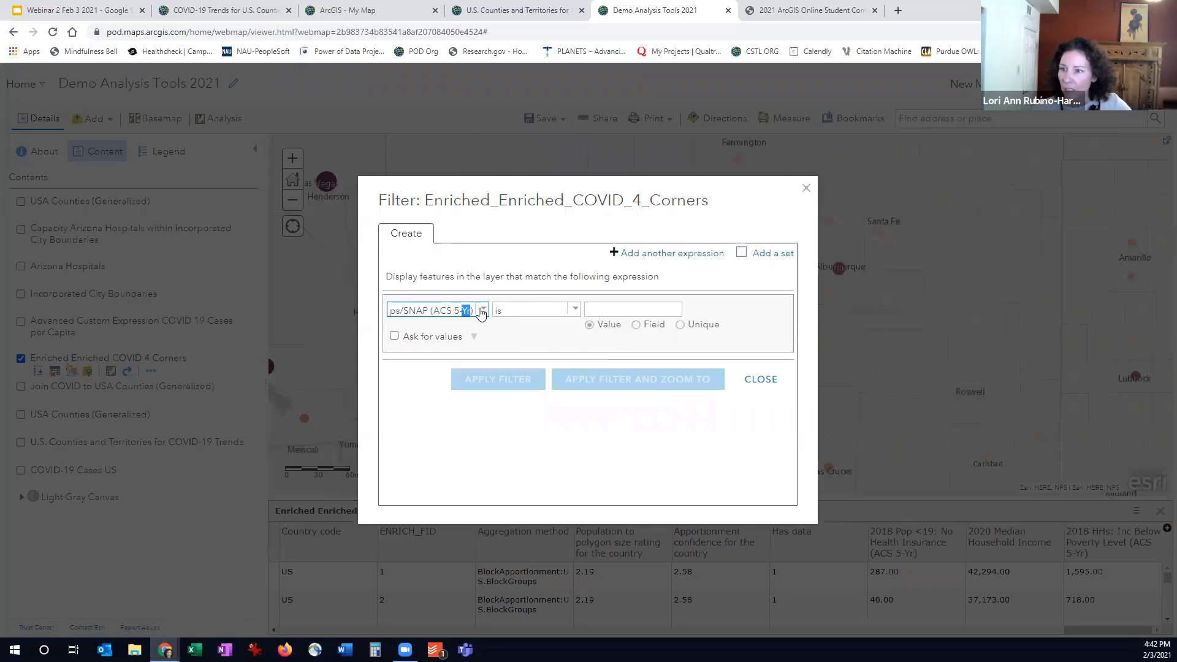
click(483, 311)
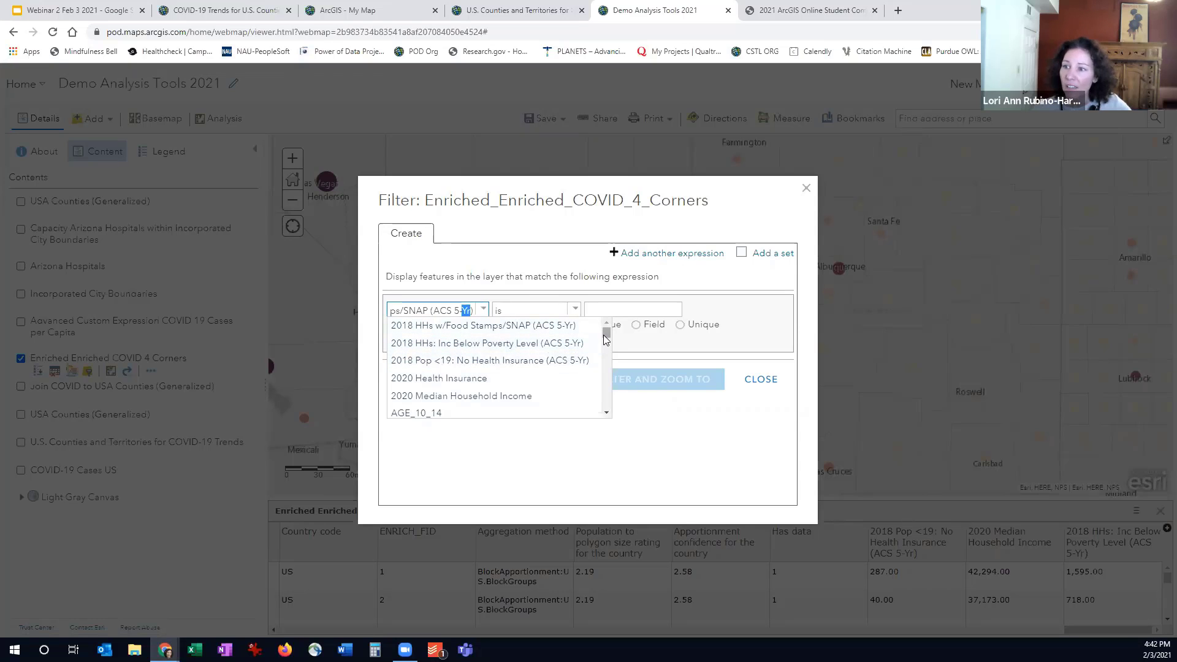
drag(606, 339, 606, 408)
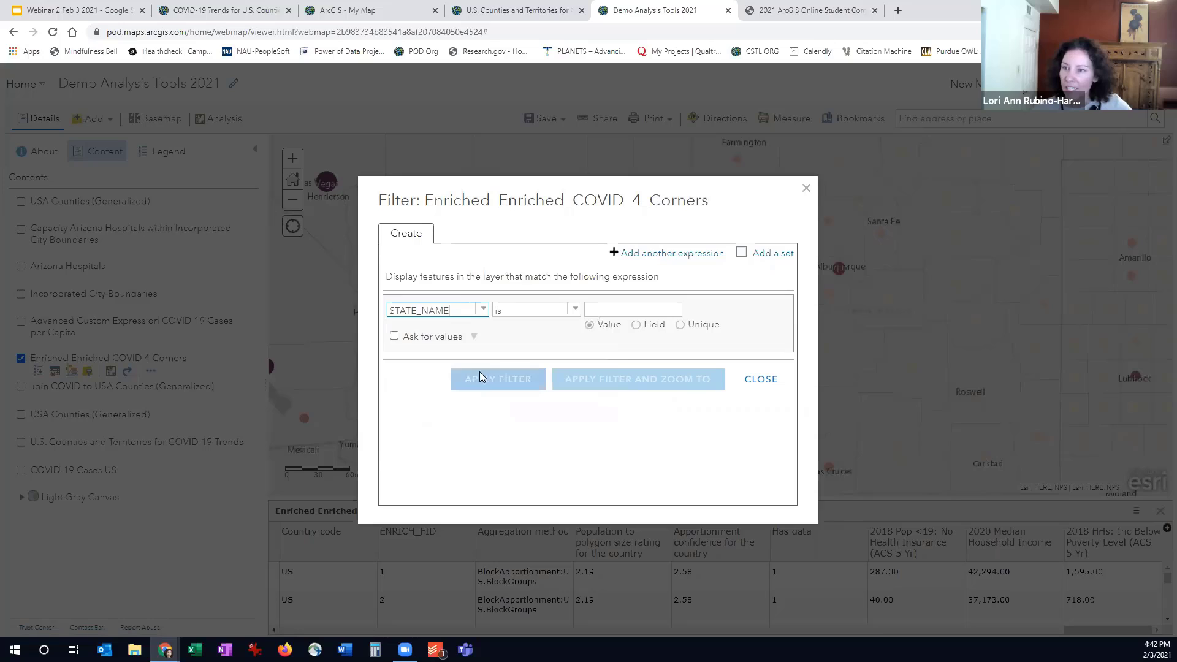
click(604, 310)
text(Arizona)
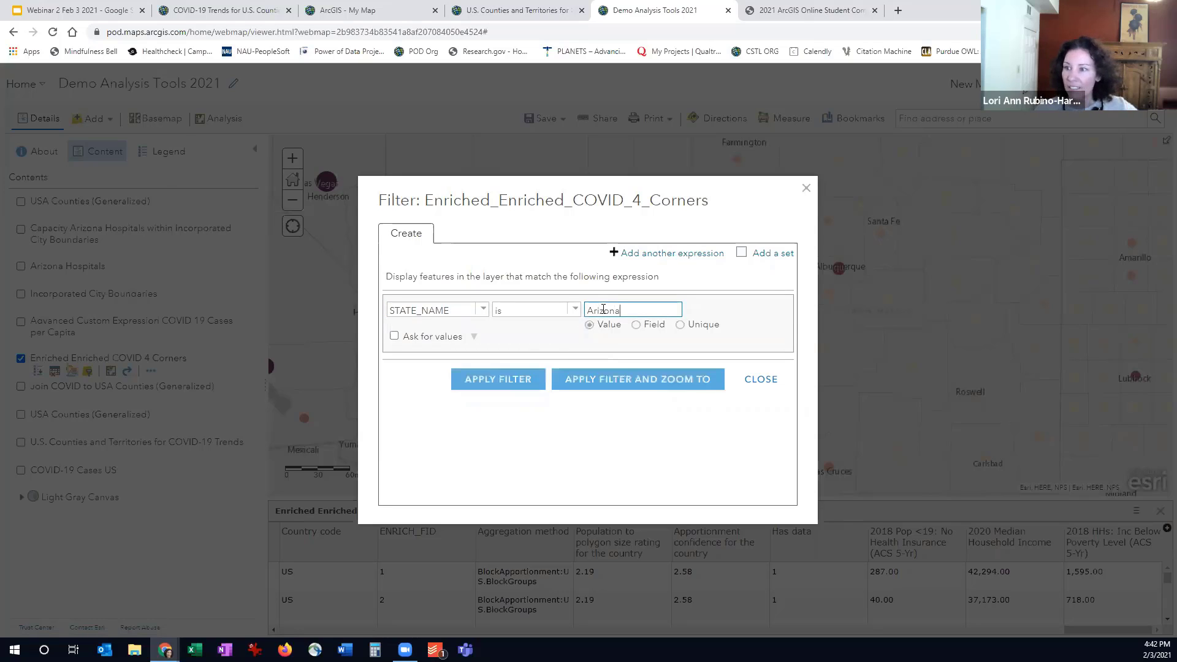
click(508, 379)
click(513, 380)
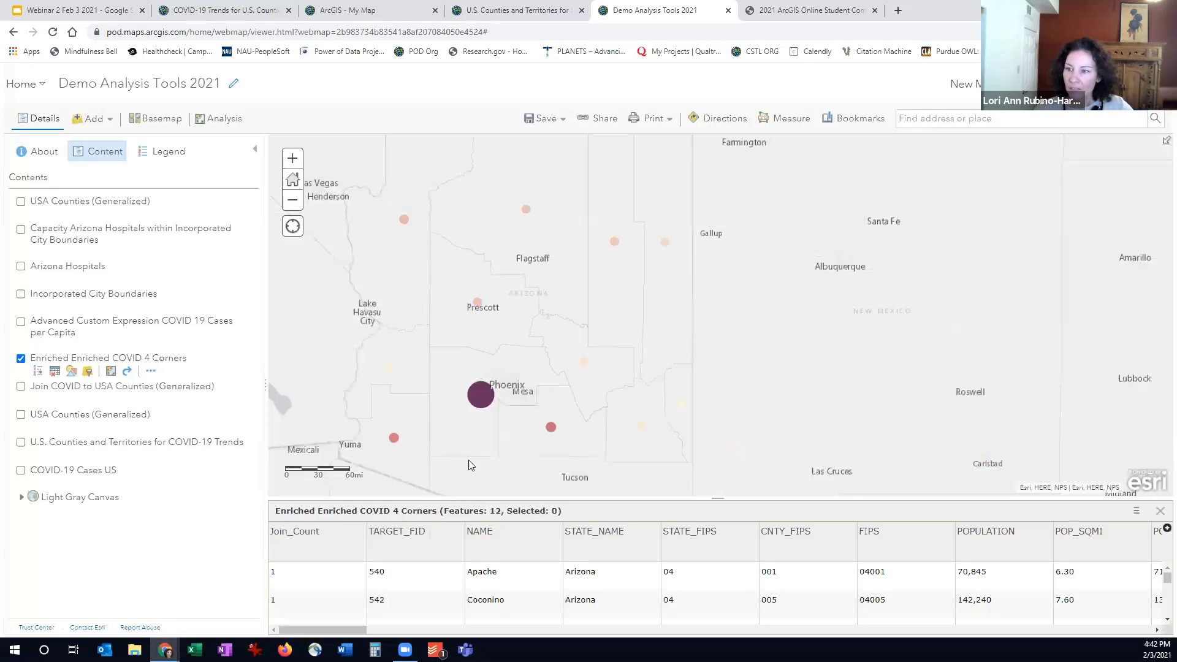
double_click(615, 516)
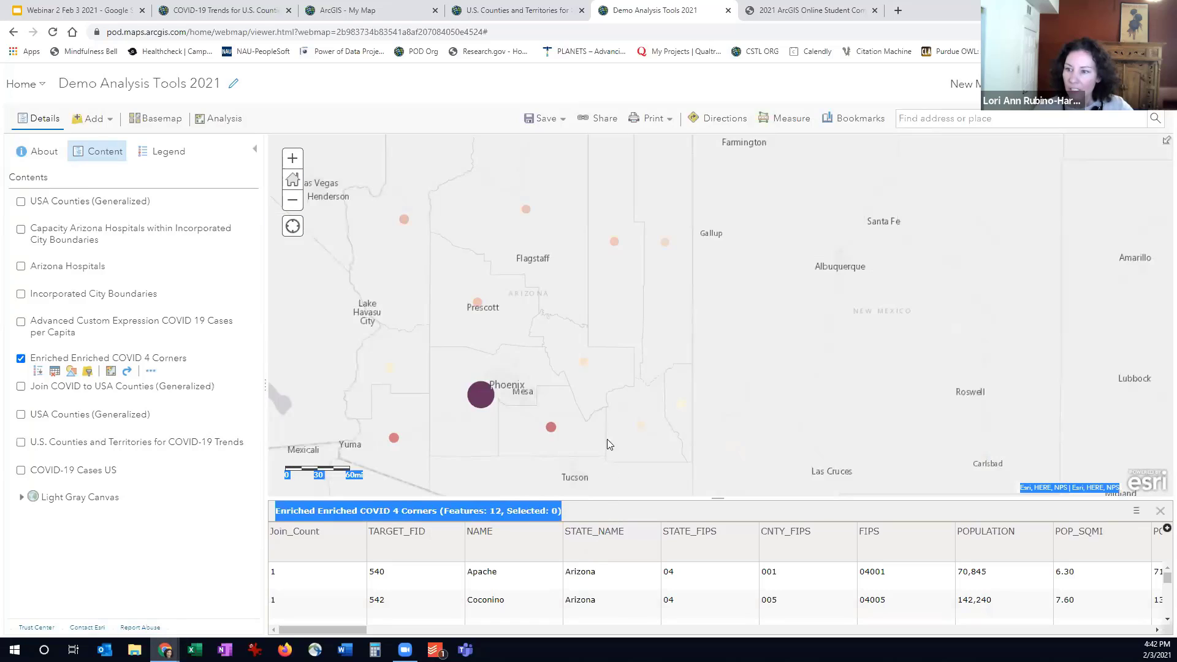